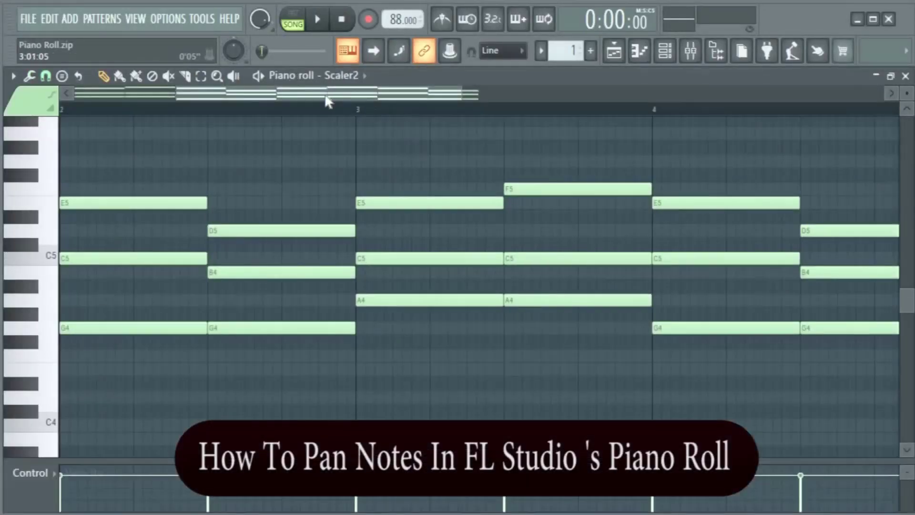
left_click_drag(325, 101, 194, 127)
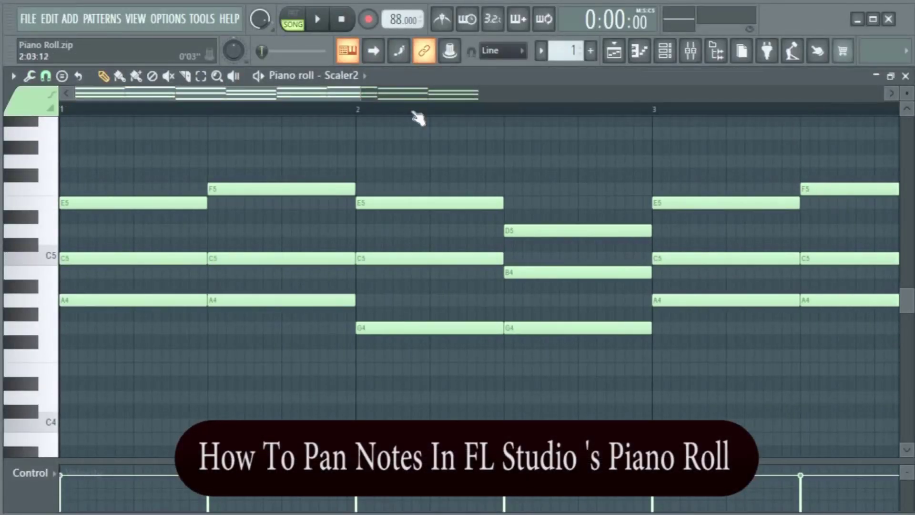
scroll(175, 188, "down", 1)
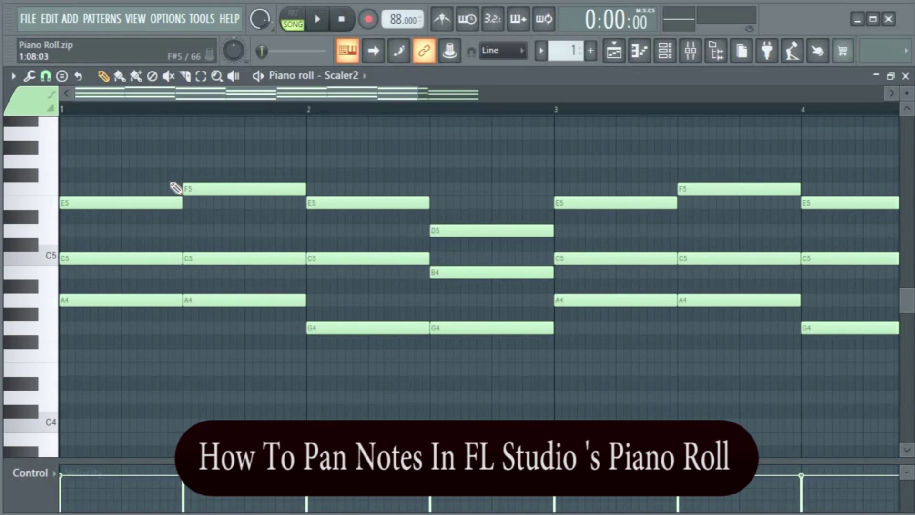
Play the chord pattern, then view and close the Scaler2 instrument window from the channel list
key("space")
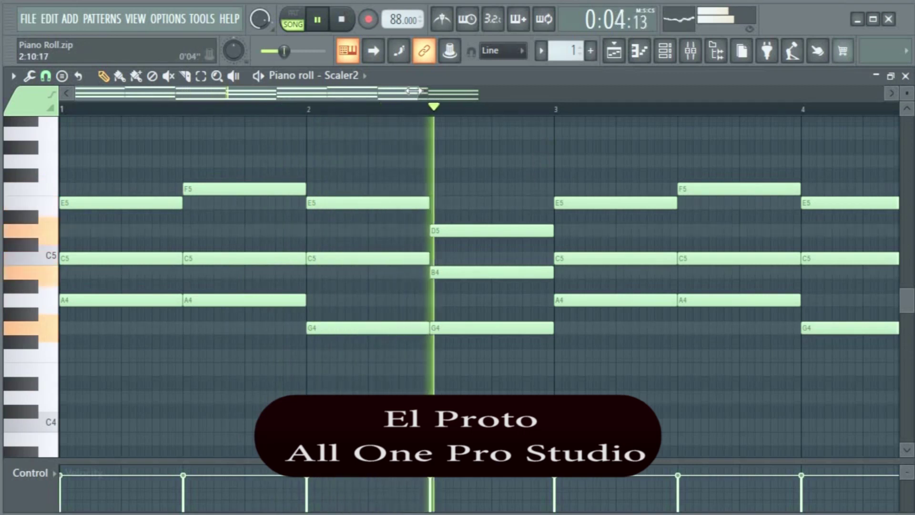
mouse_move(419, 96)
left_mouse_down()
mouse_move(452, 97)
mouse_move(587, 172)
left_mouse_up()
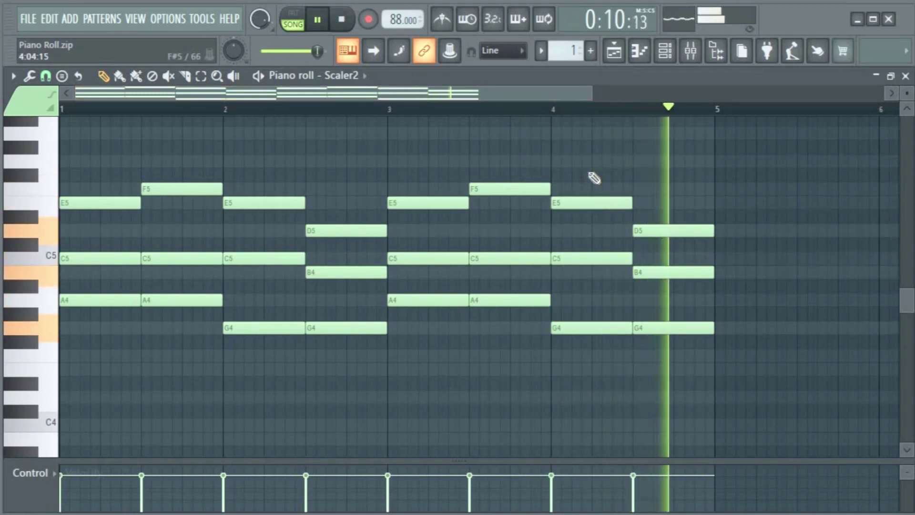
key("space")
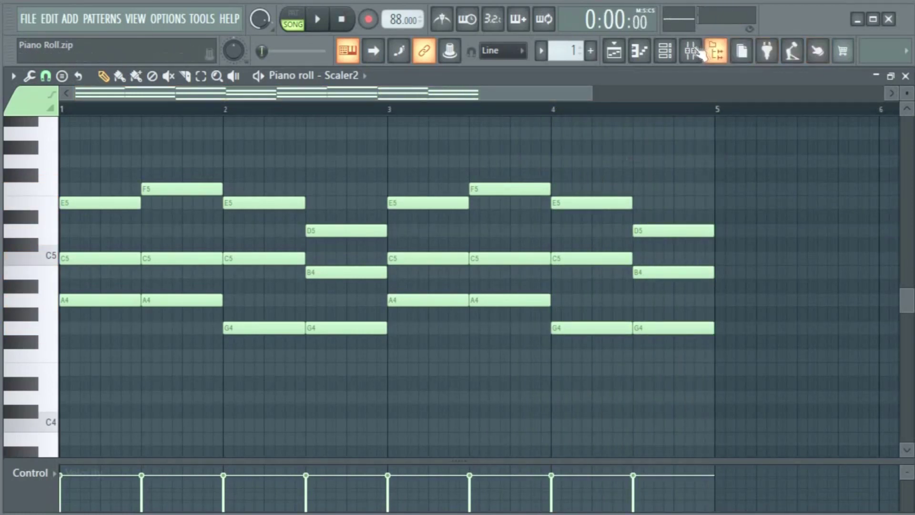
left_click(664, 50)
left_click_drag(580, 210, 560, 62)
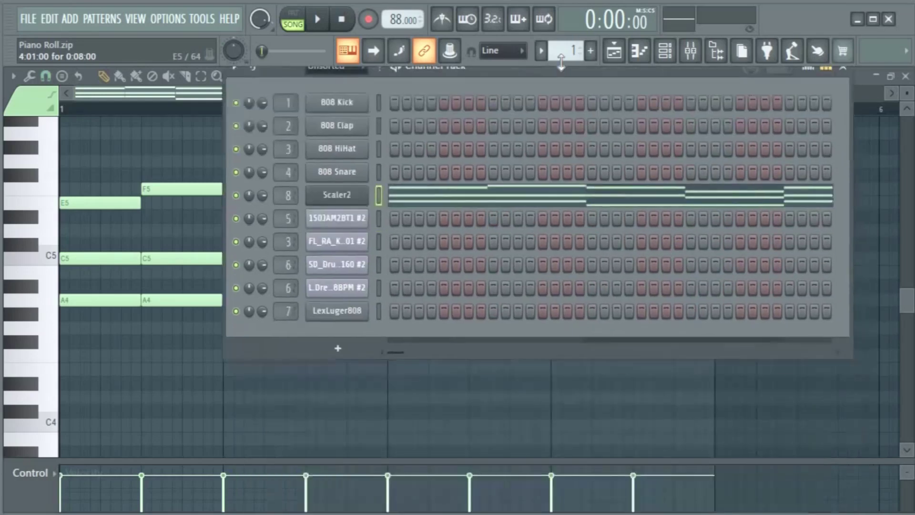
left_click(355, 199)
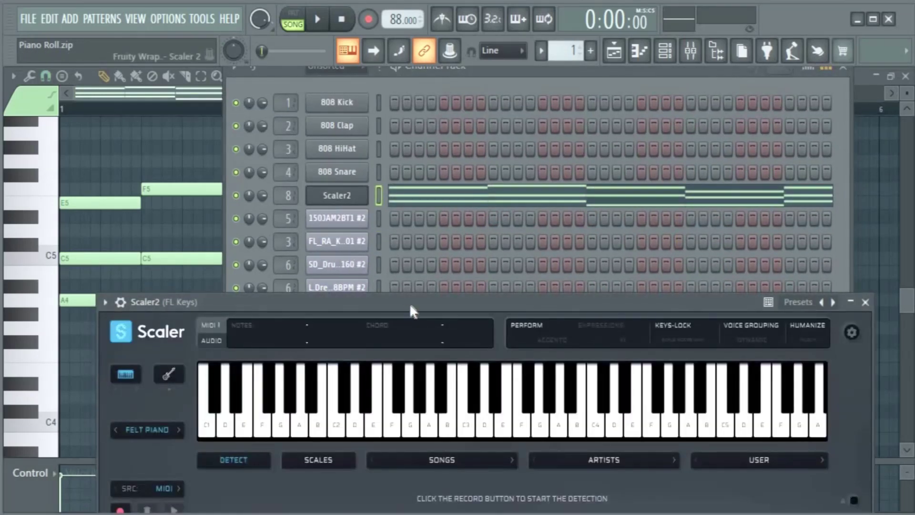
mouse_move(409, 302)
left_mouse_down()
mouse_move(369, 54)
mouse_move(434, 395)
left_mouse_up()
left_click(337, 194)
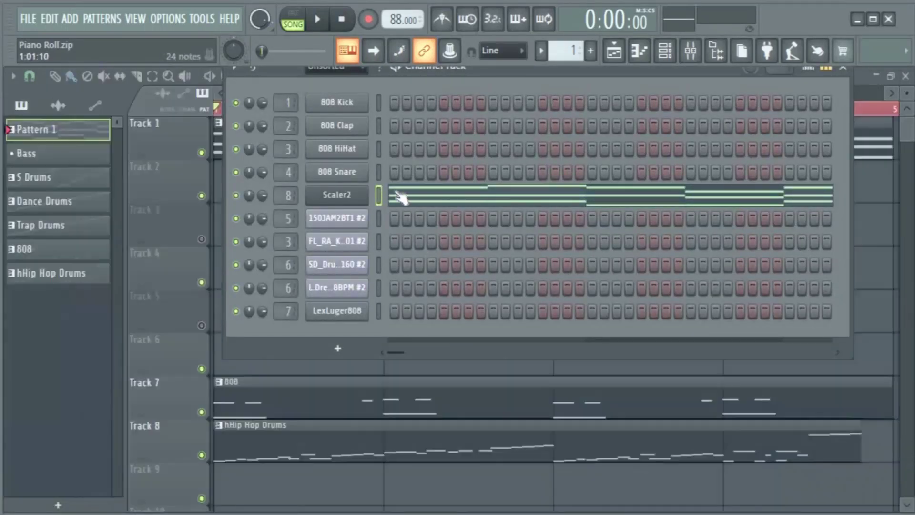
left_click(406, 202)
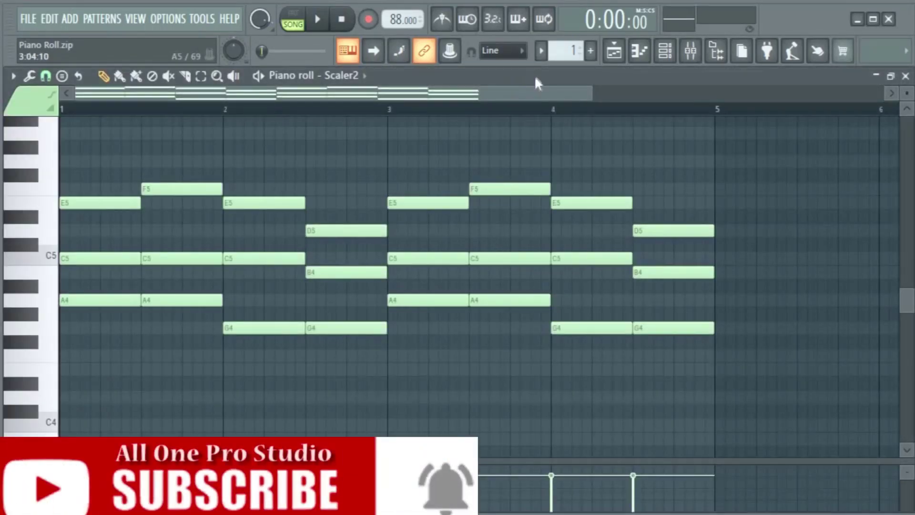
mouse_move(590, 96)
left_mouse_down()
mouse_move(675, 97)
mouse_move(490, 93)
left_mouse_up()
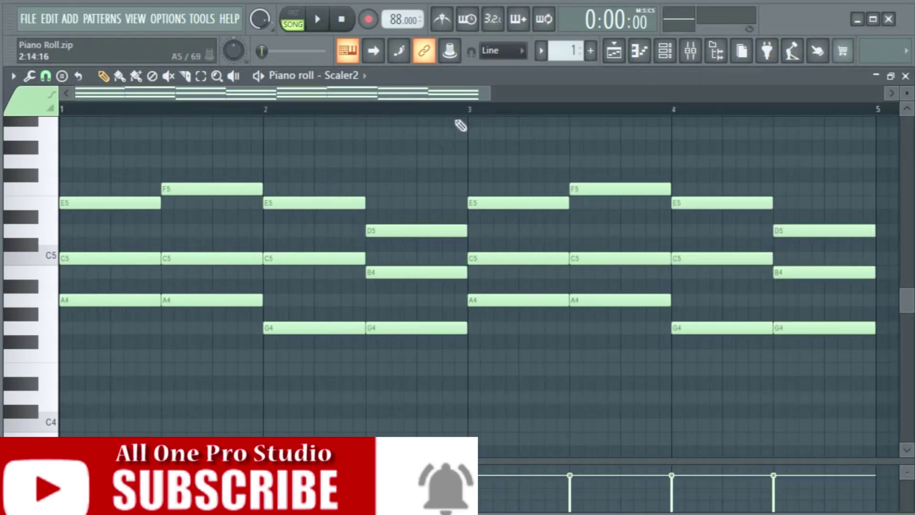
Pan the first E5 chord note left and accept the change
double_click(95, 205)
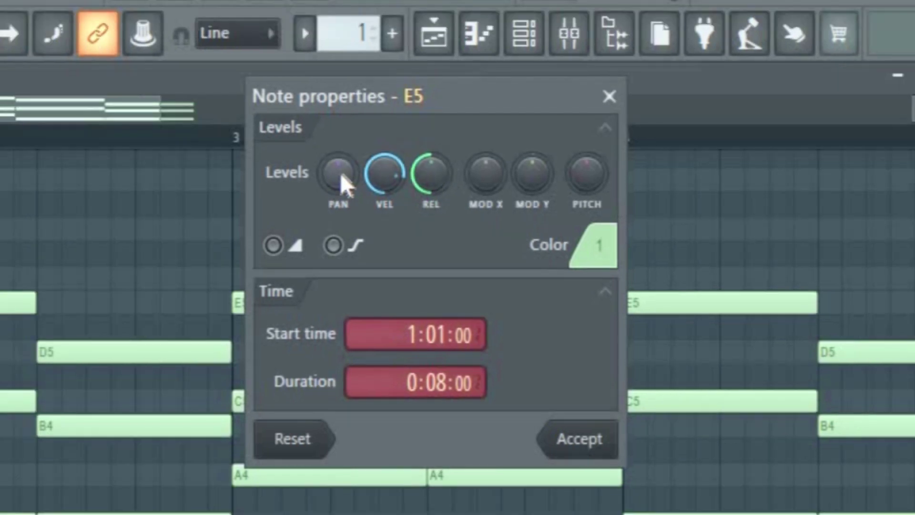
left_click_drag(320, 161, 320, 186)
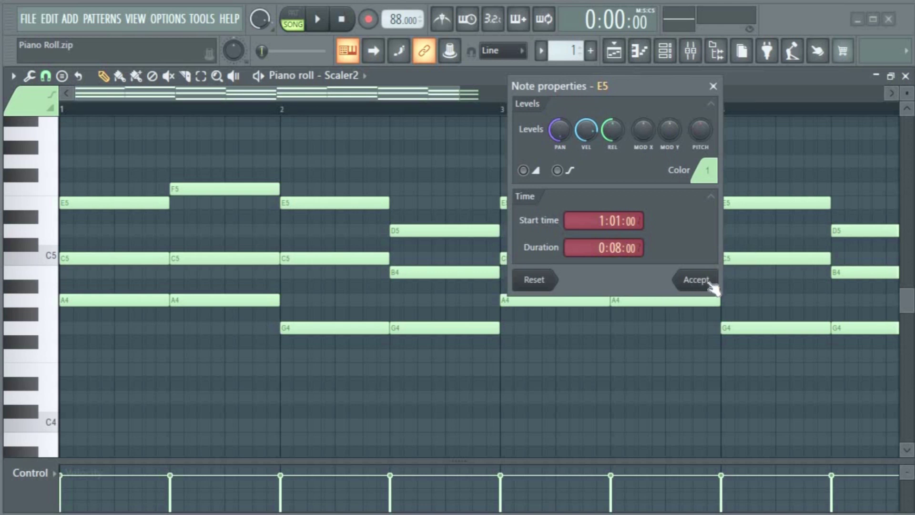
left_click(697, 280)
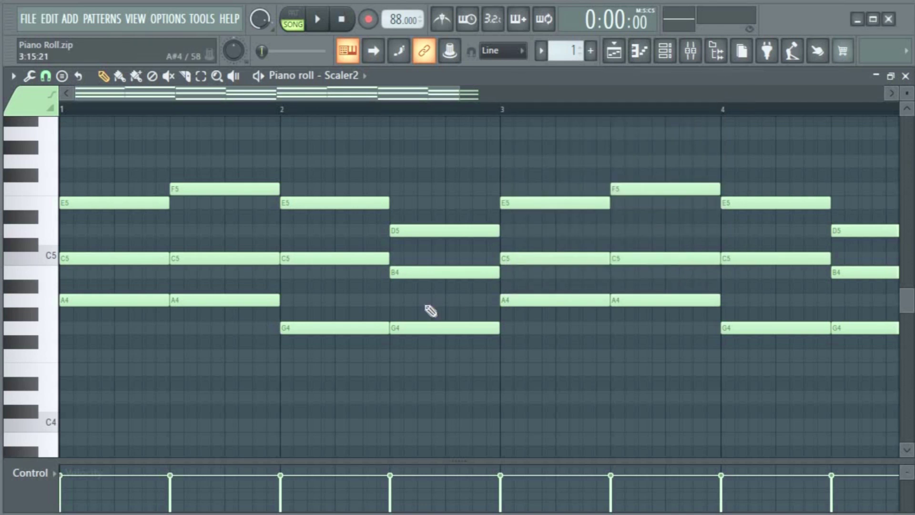
Pan the first C5 chord note fully right
double_click(126, 258)
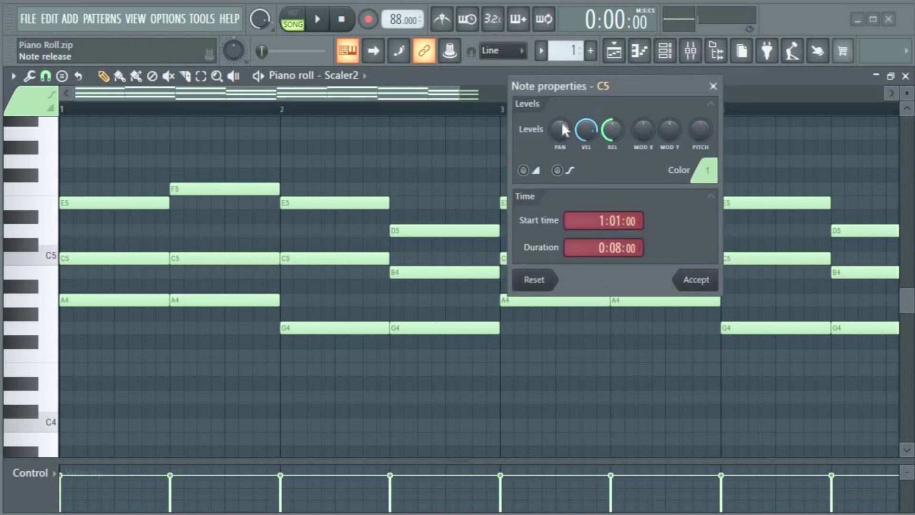
left_click_drag(559, 129, 560, 86)
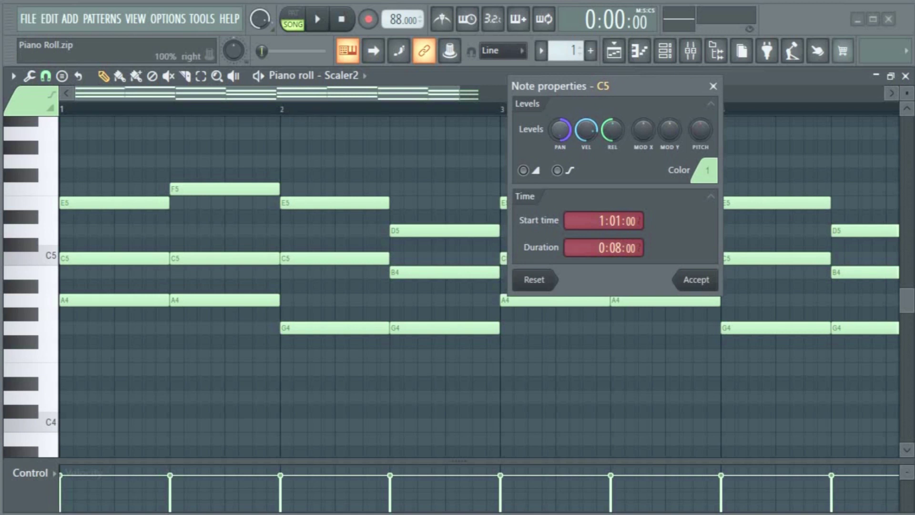
left_click(695, 281)
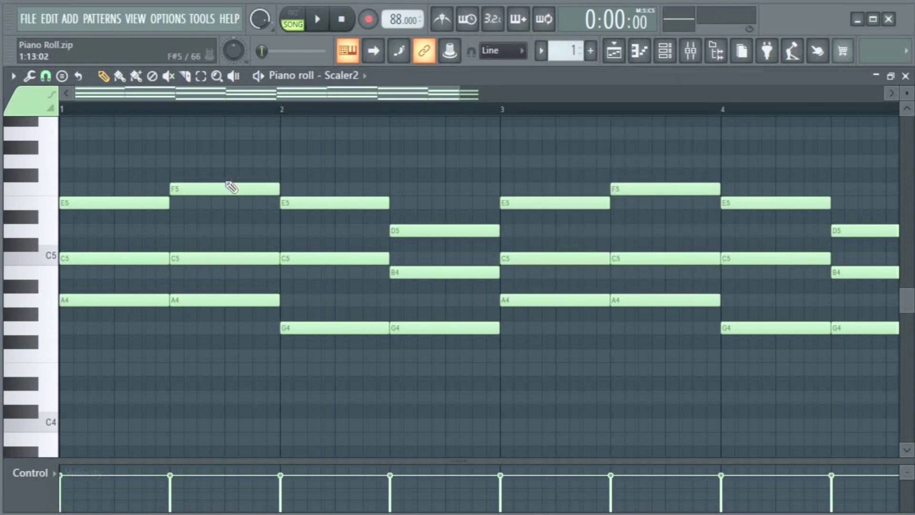
Pan the F5 note slightly right and accept the second C5 note's settings
double_click(246, 188)
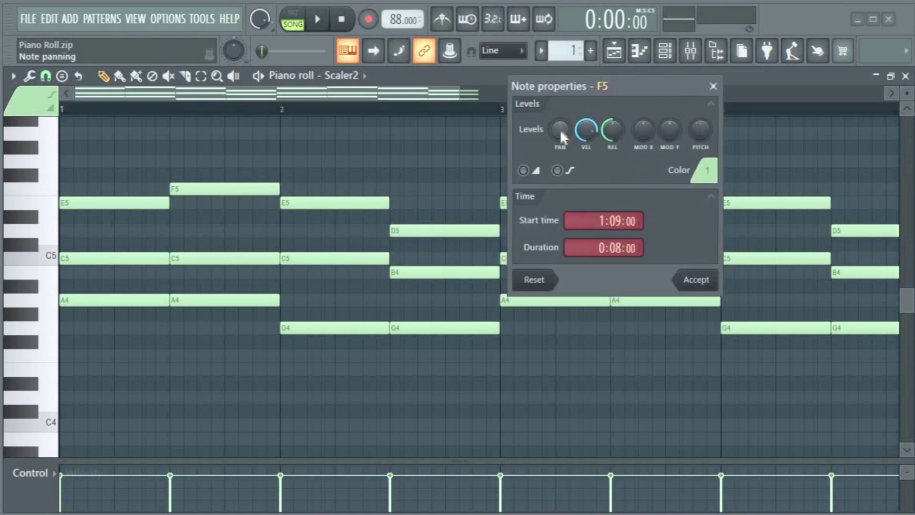
left_click_drag(559, 130, 559, 128)
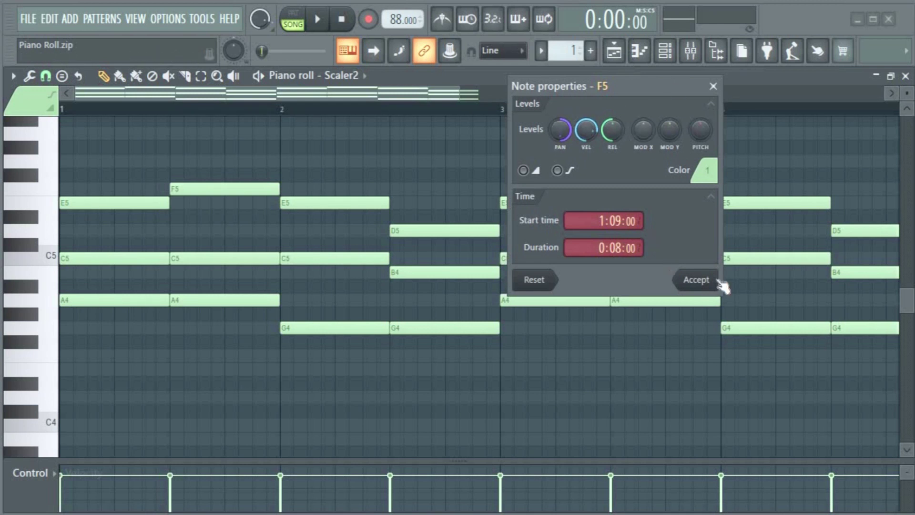
left_click(694, 280)
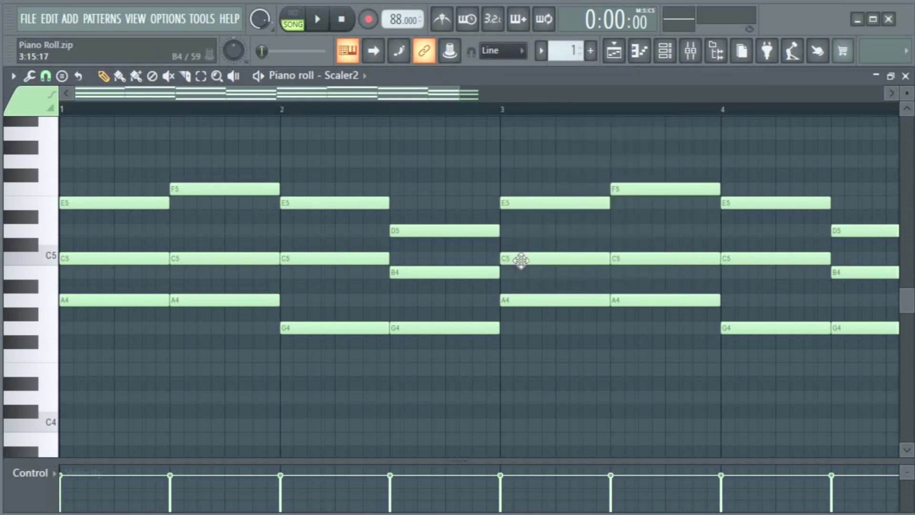
double_click(249, 259)
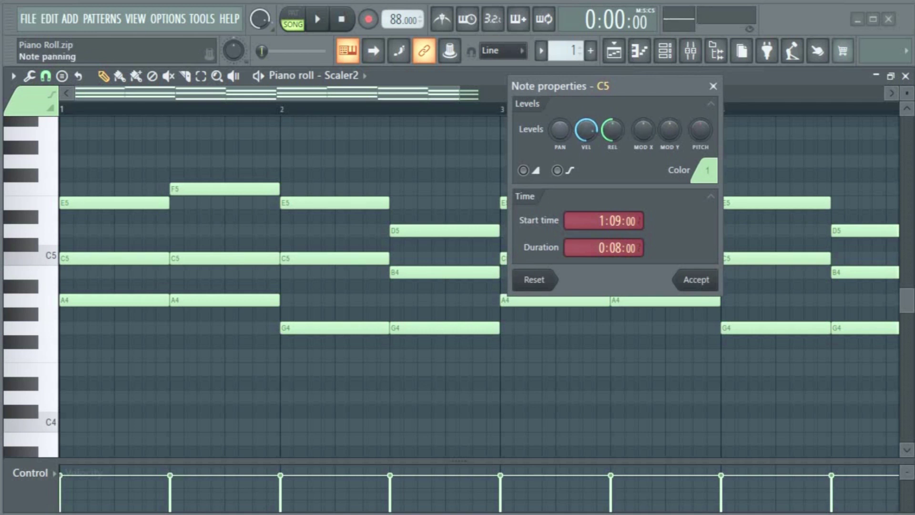
left_click(696, 280)
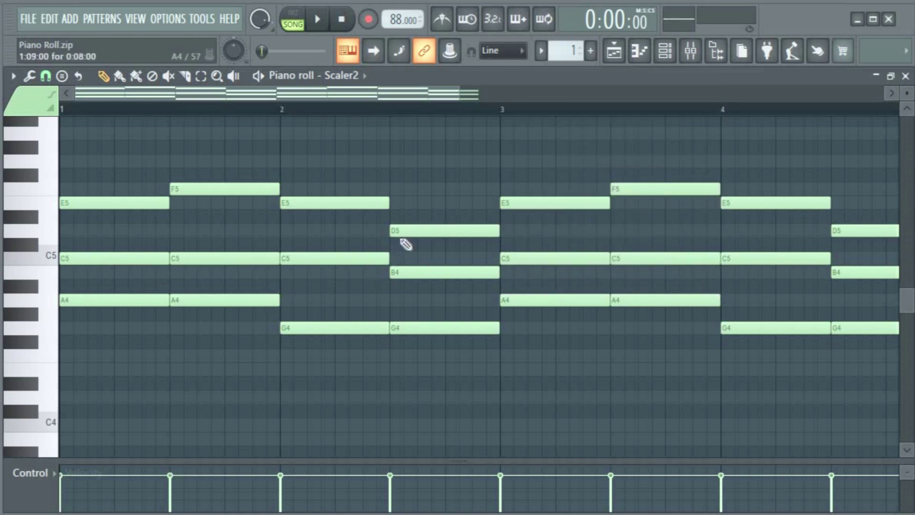
Accept the bar-2 E5 note's settings and pan the bar-2 C5 note right
double_click(326, 201)
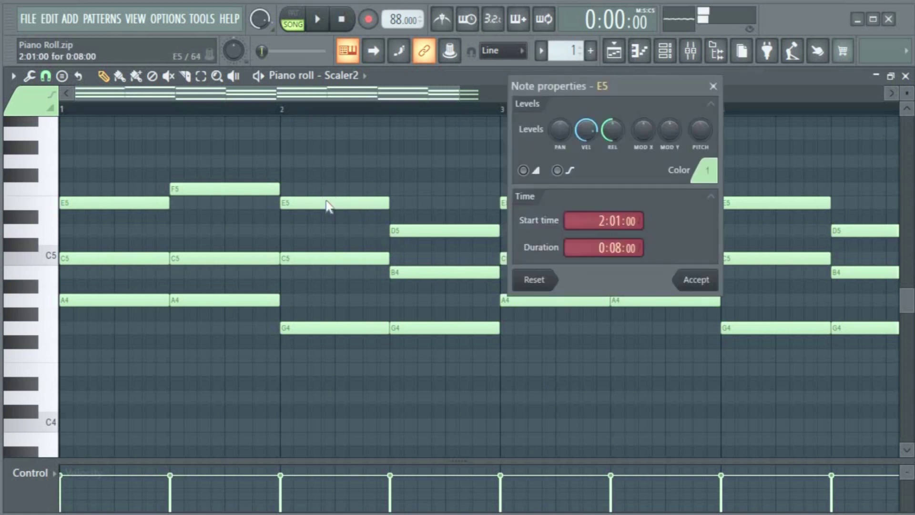
key("Escape")
double_click(345, 204)
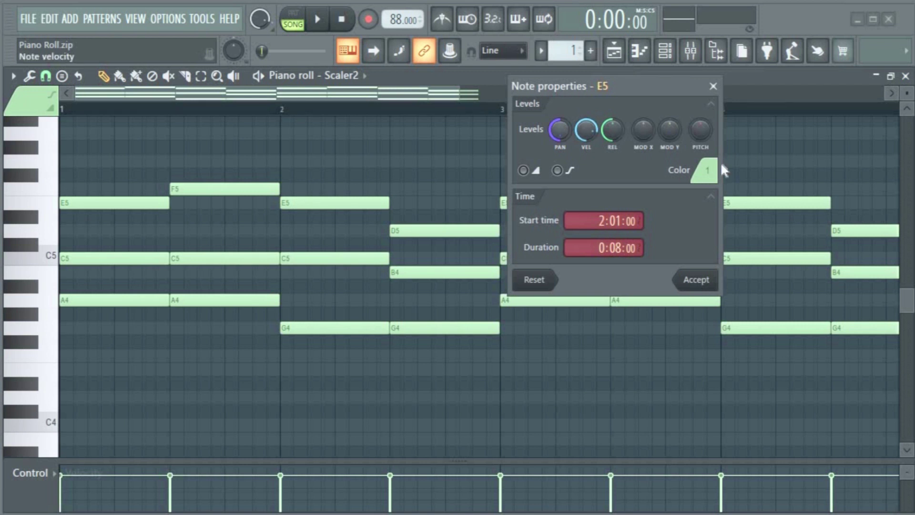
left_click(697, 280)
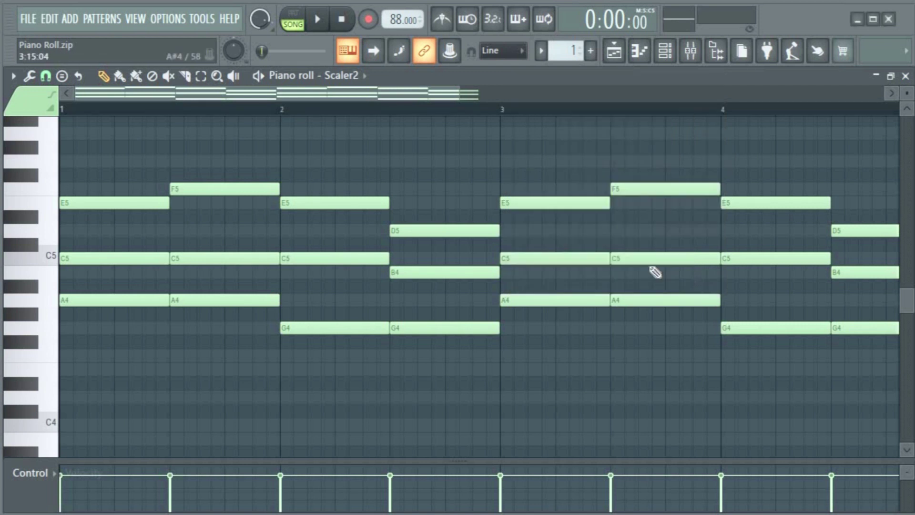
double_click(336, 262)
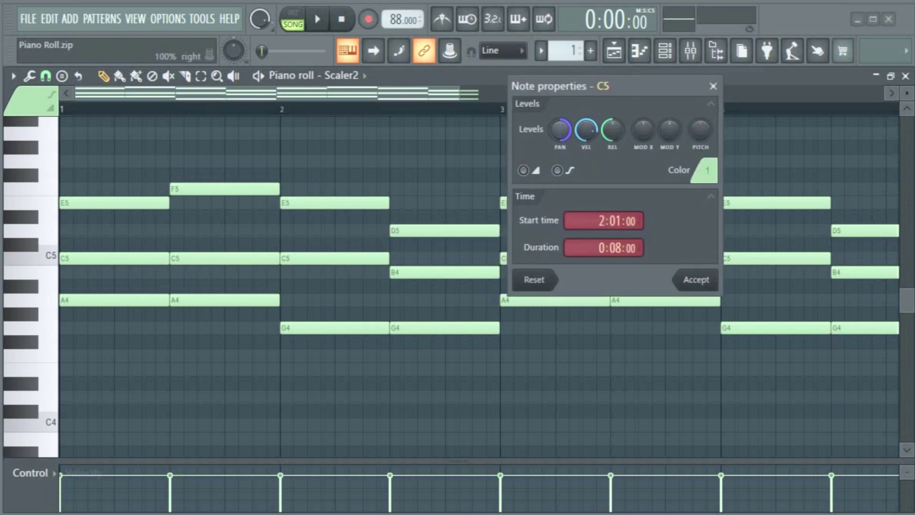
left_click(697, 280)
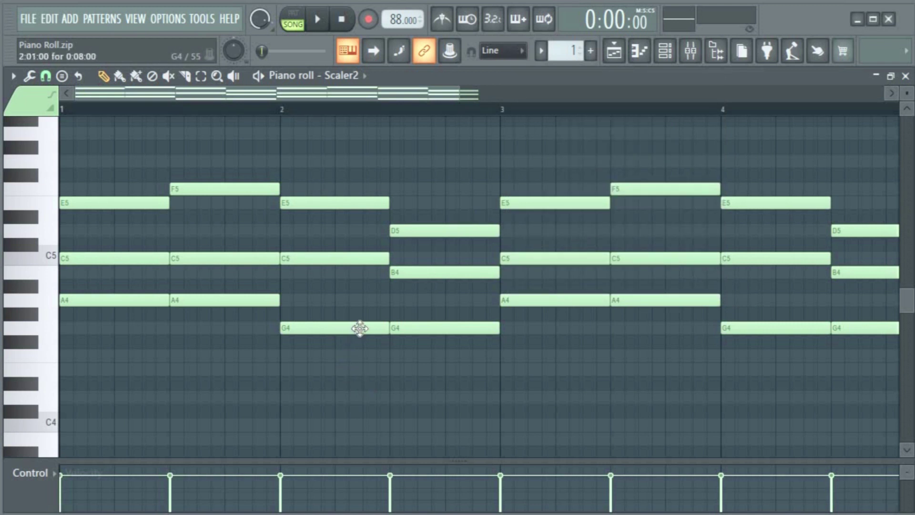
Pan the D5 chord note fully right
double_click(441, 233)
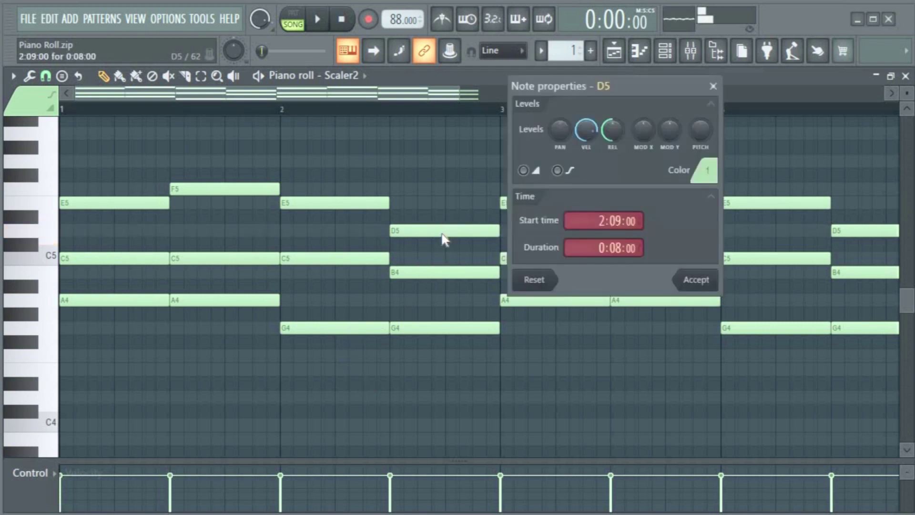
key("Escape")
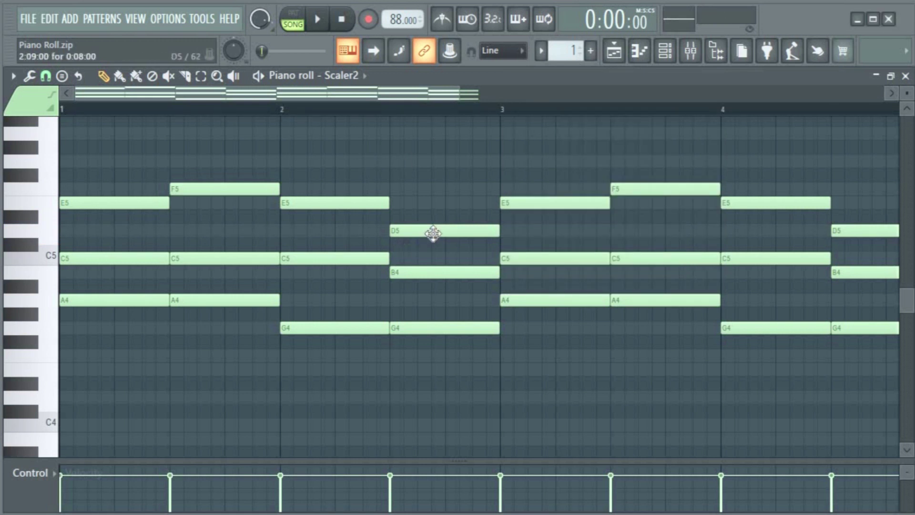
double_click(434, 233)
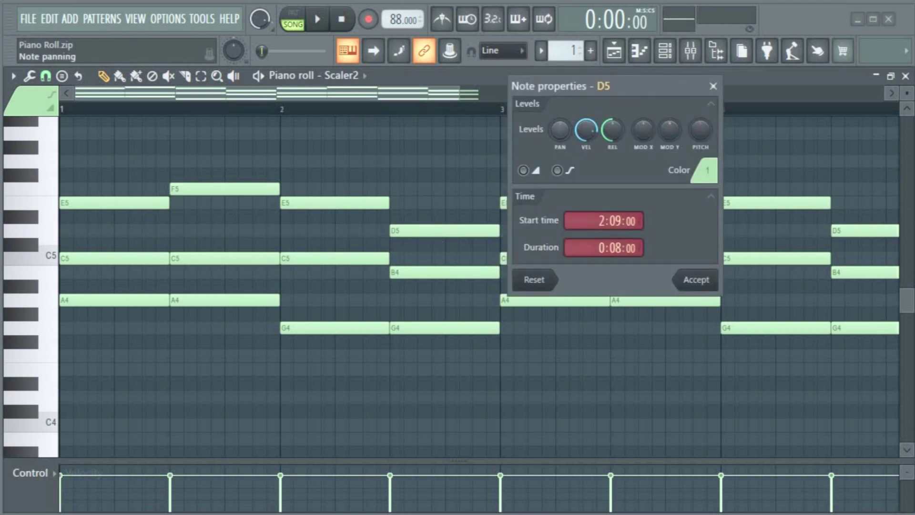
left_click_drag(560, 129, 560, 86)
left_click(699, 281)
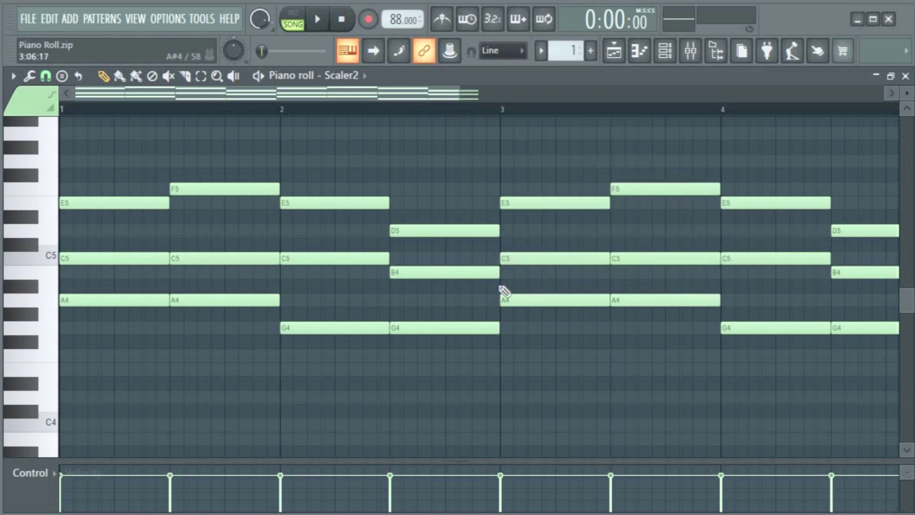
Pan the B4 note left and show the playlist arrangement
double_click(433, 270)
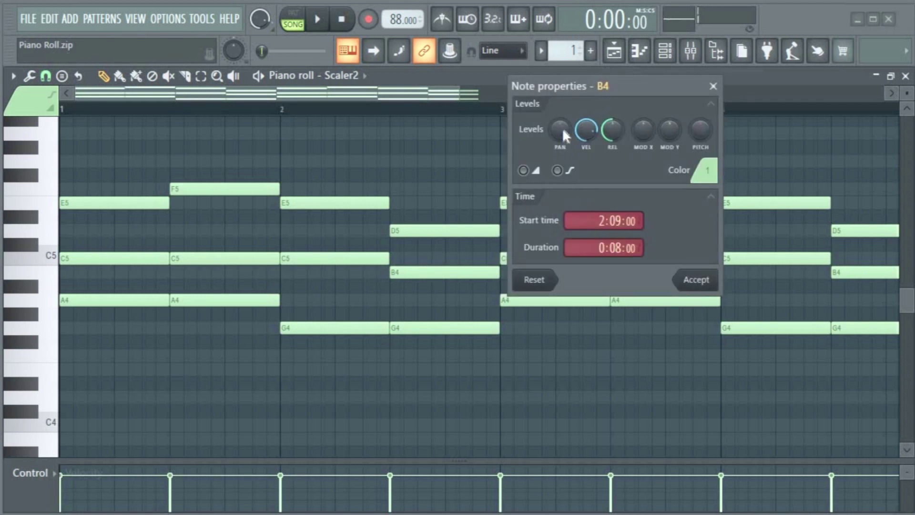
left_click_drag(560, 129, 560, 172)
left_click(699, 283)
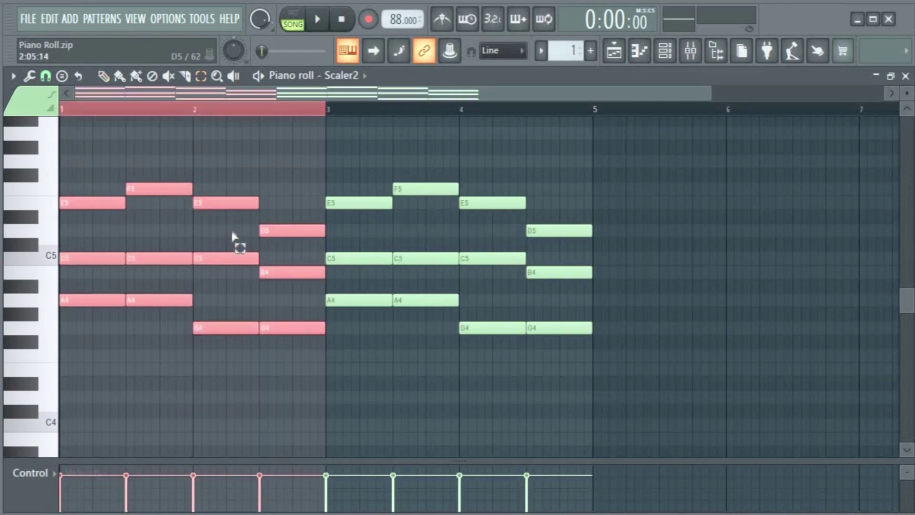
left_click(613, 50)
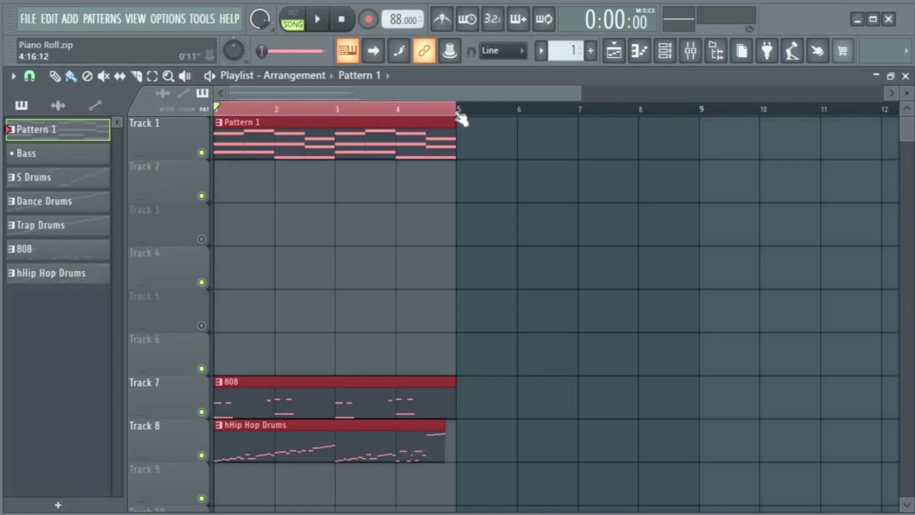
Mute the drum loop mixer track and reset track 5 to default
left_click(690, 50)
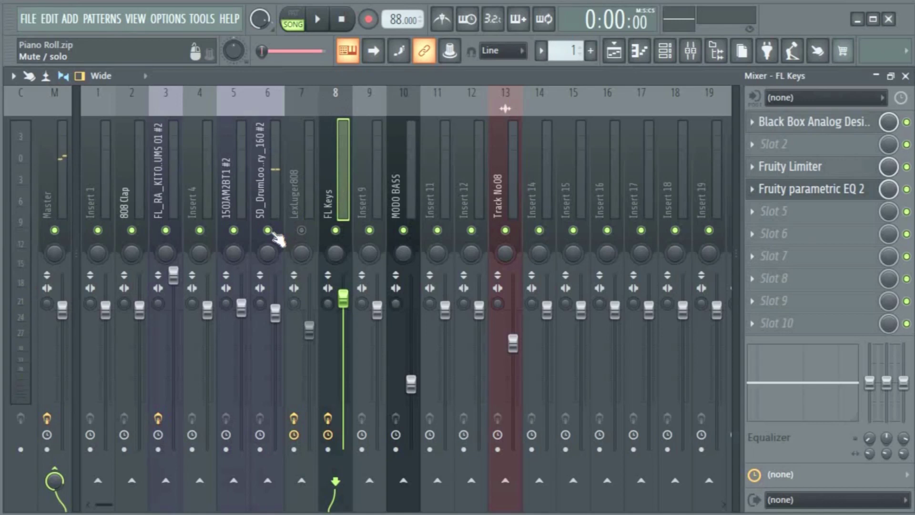
left_click(268, 230)
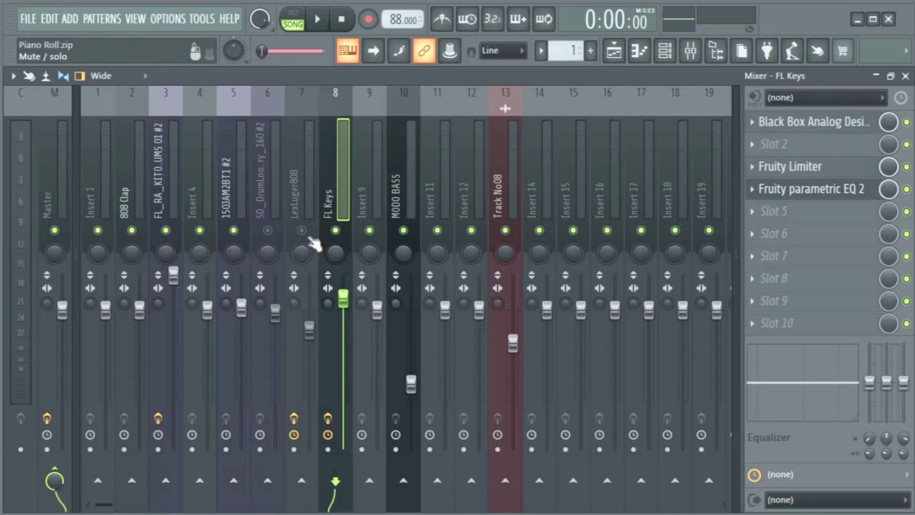
left_click(227, 197)
right_click(227, 197)
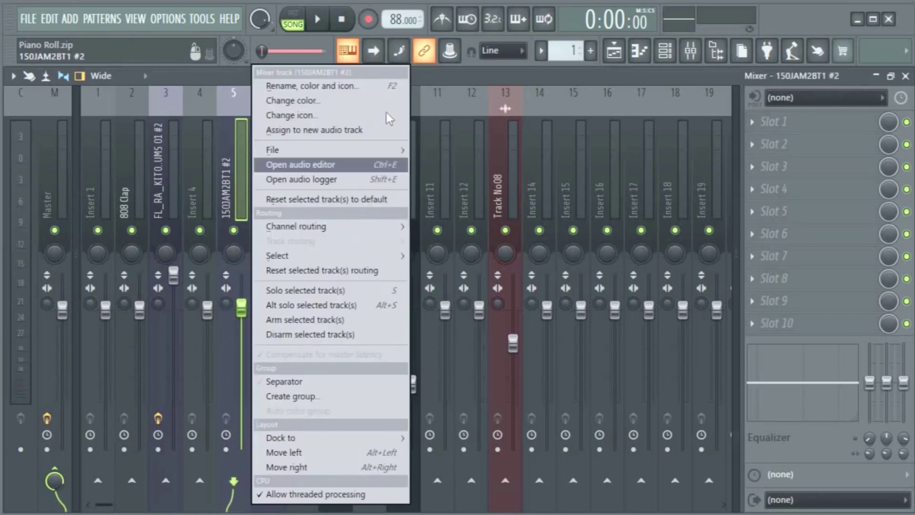
mouse_move(329, 149)
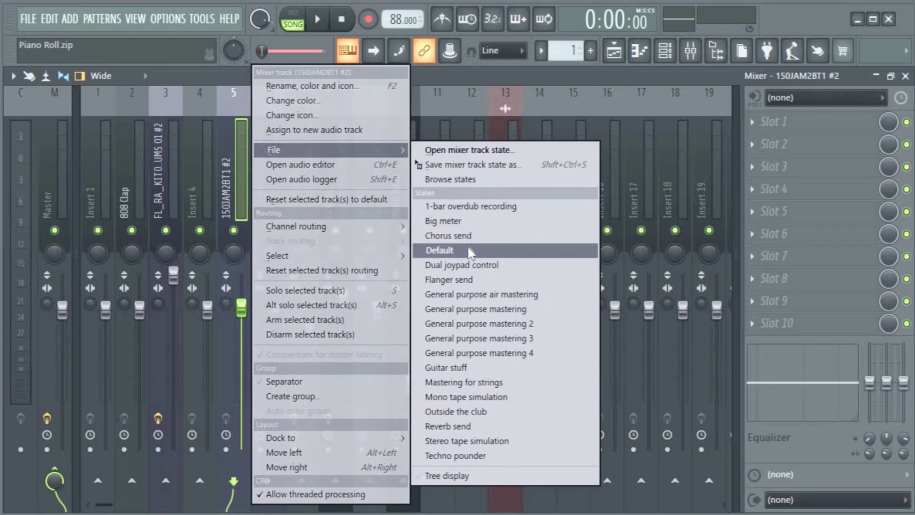
left_click(475, 249)
Reset mixer tracks 3, MODO BASS and 13 to default, and open FL Keys track options
left_click(171, 186)
right_click(171, 186)
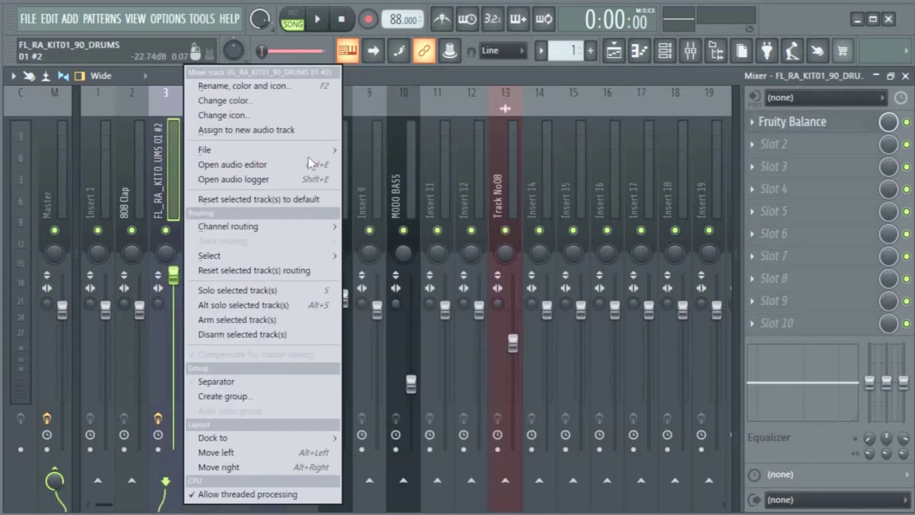
mouse_move(205, 149)
left_click(394, 249)
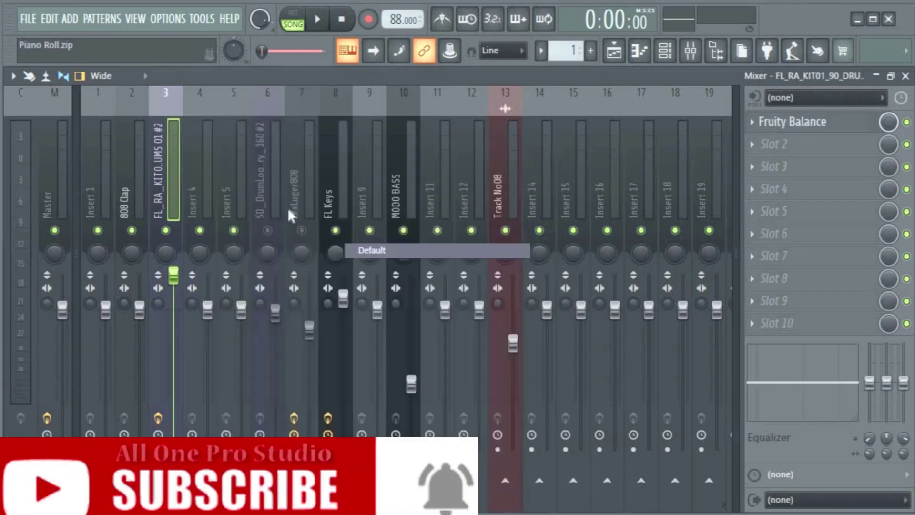
left_click(405, 180)
right_click(405, 181)
mouse_move(444, 149)
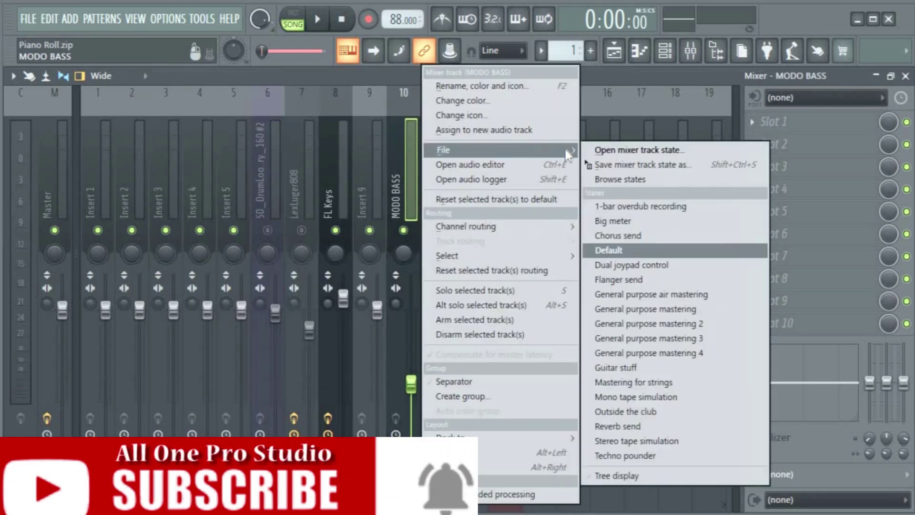
left_click(626, 250)
left_click(504, 215)
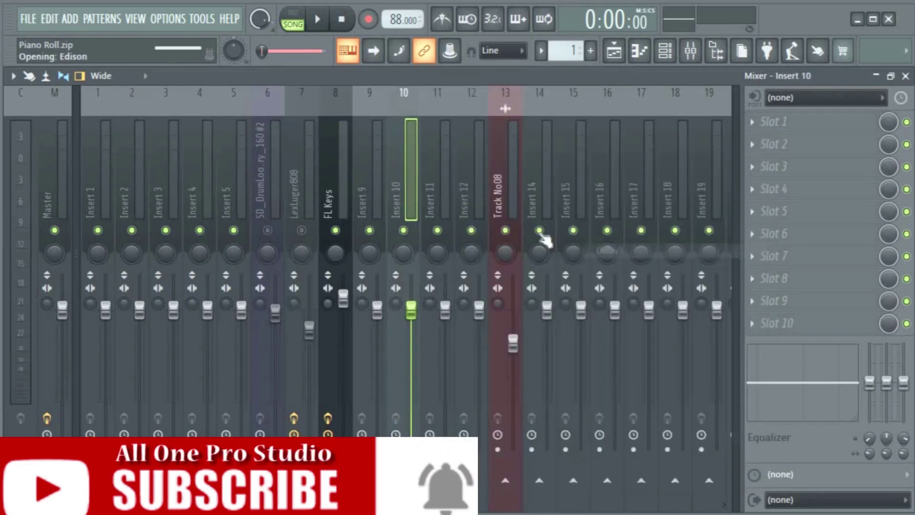
right_click(506, 215)
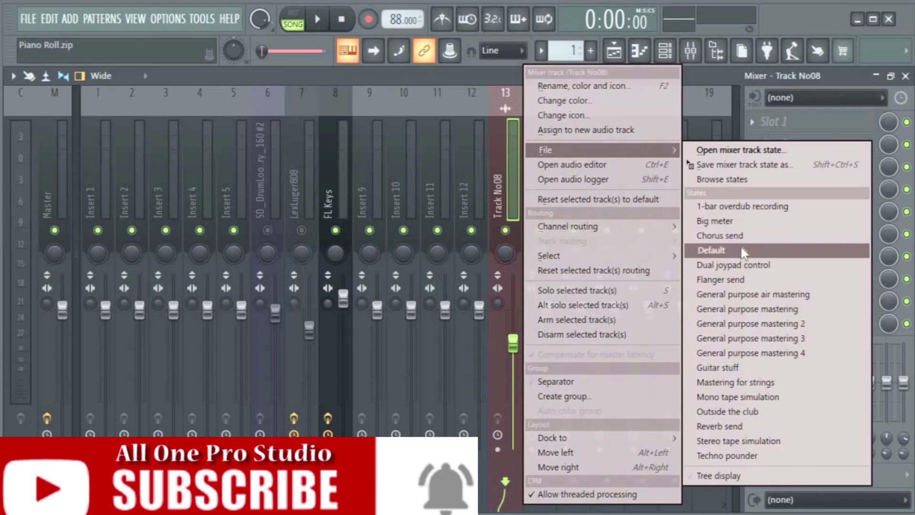
left_click(742, 248)
left_click(336, 193)
right_click(336, 193)
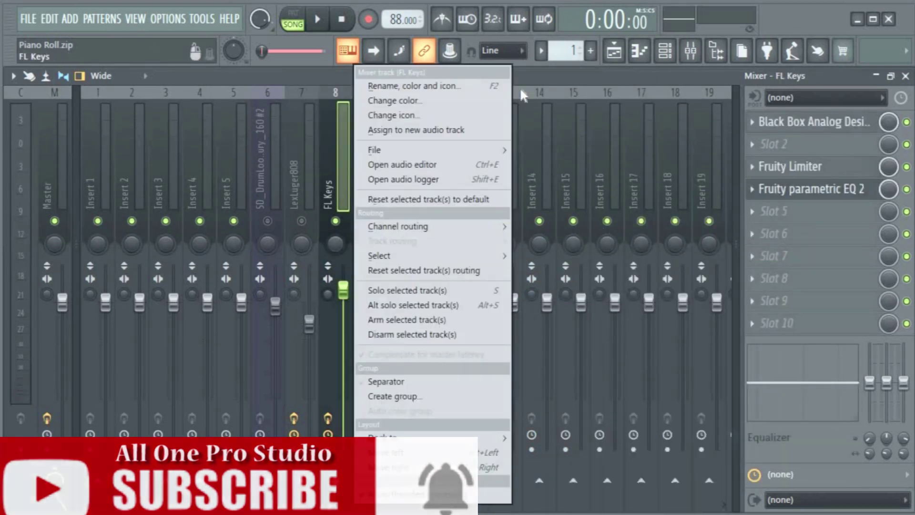
Rename mixer track 8 from FL Keys to 'Scaler 2'
left_click(453, 90)
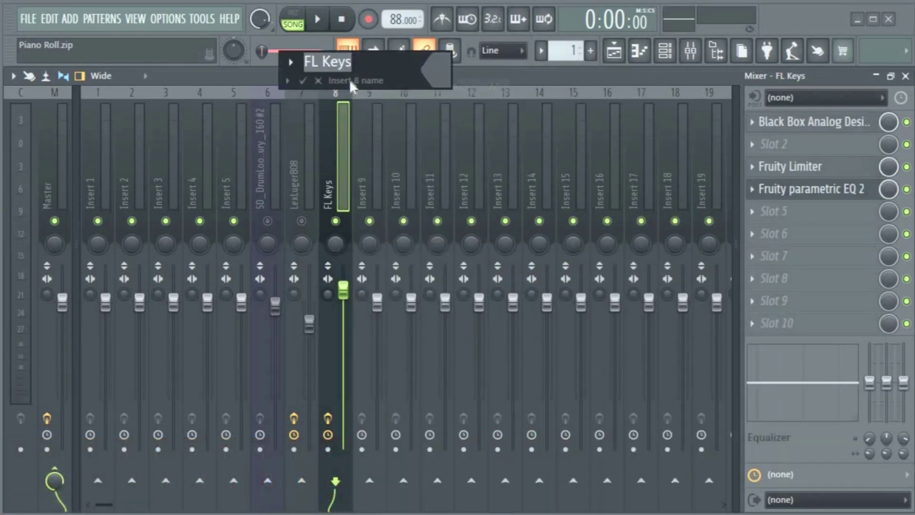
type("FL K")
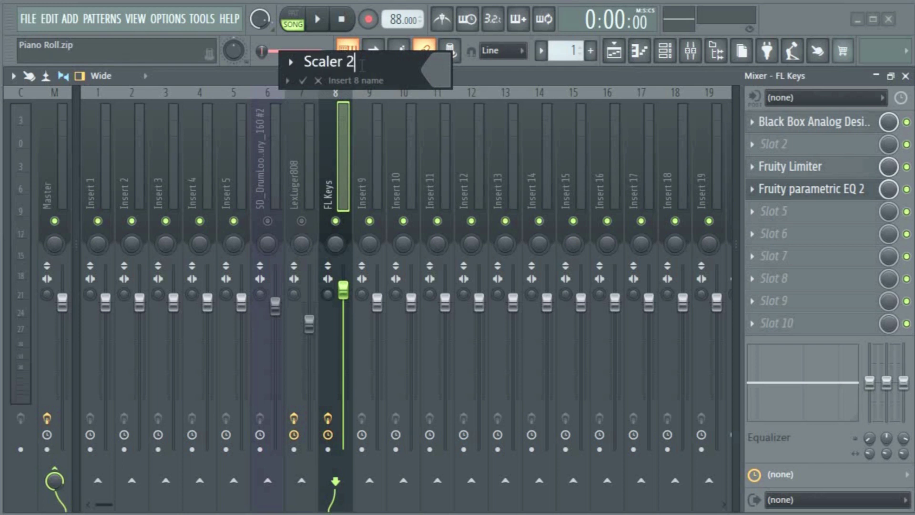
key("Return")
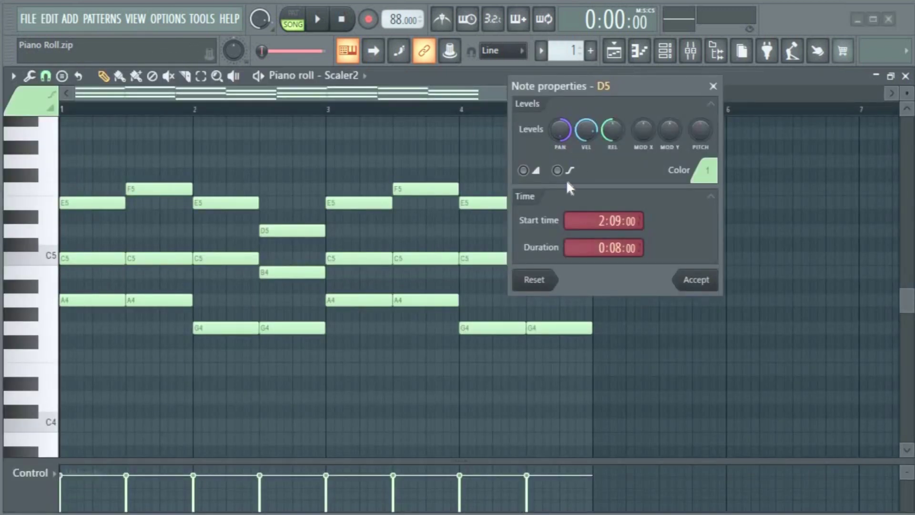
Audition the panned chord pattern by playing it, stopping, and playing it again
key("Escape")
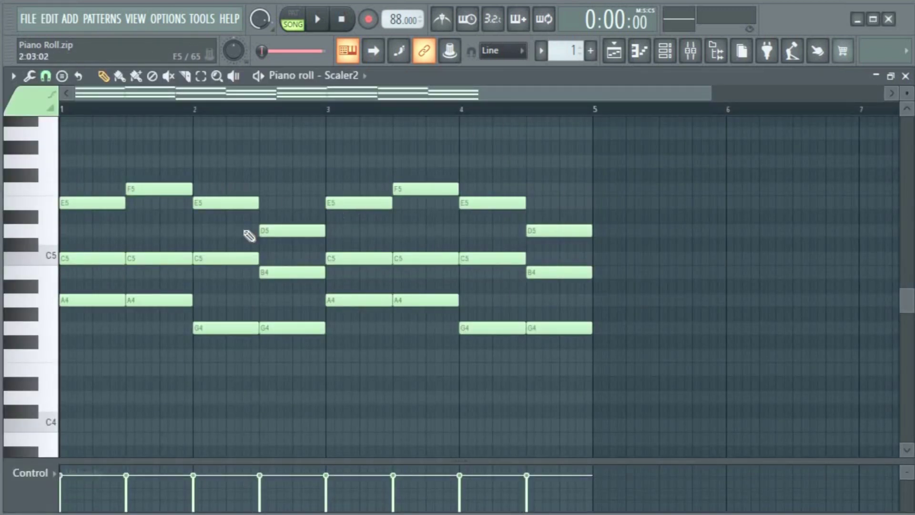
double_click(232, 206)
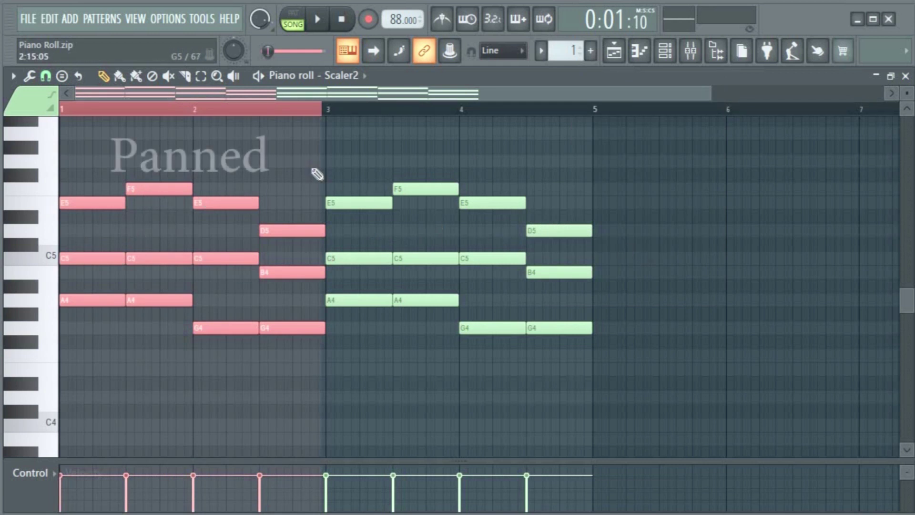
key("ctrl+d")
key("space")
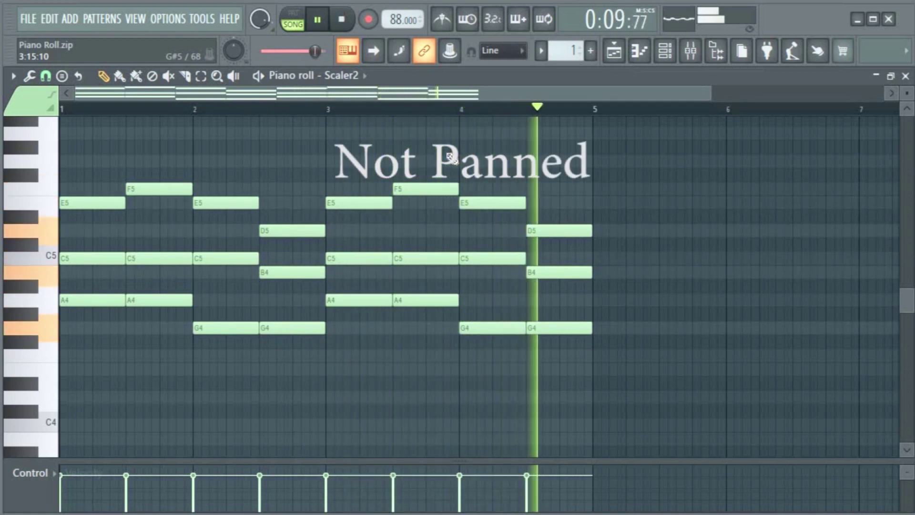
key("space")
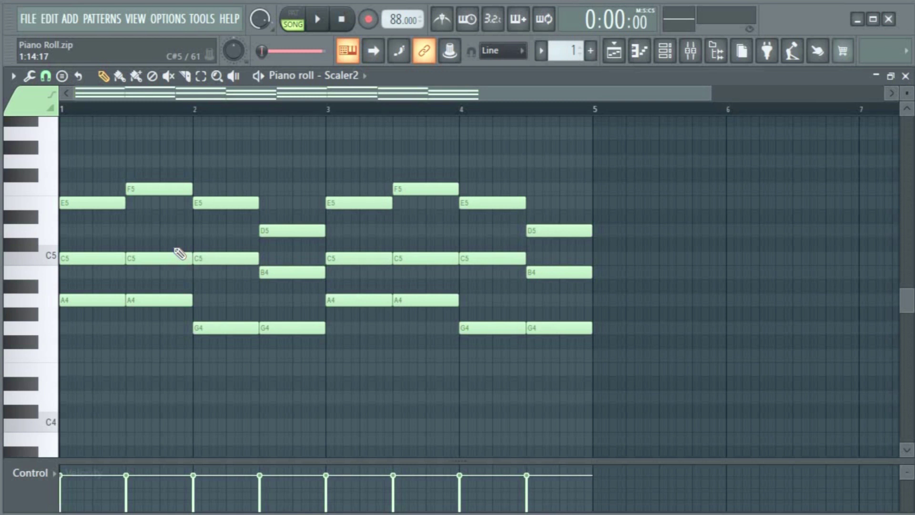
key("space")
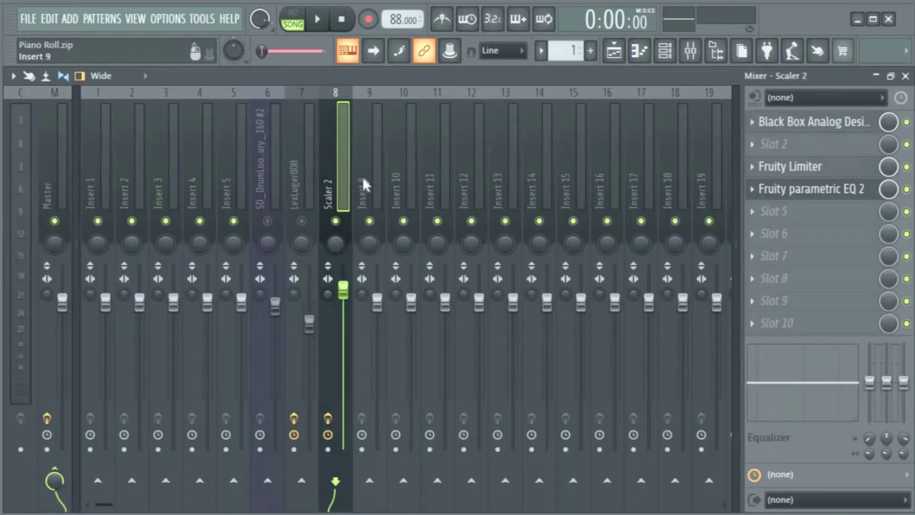
Inspect Scaler 2's Black Box HG-2, Parametric EQ 2 and Fruity Limiter effects
left_click(815, 124)
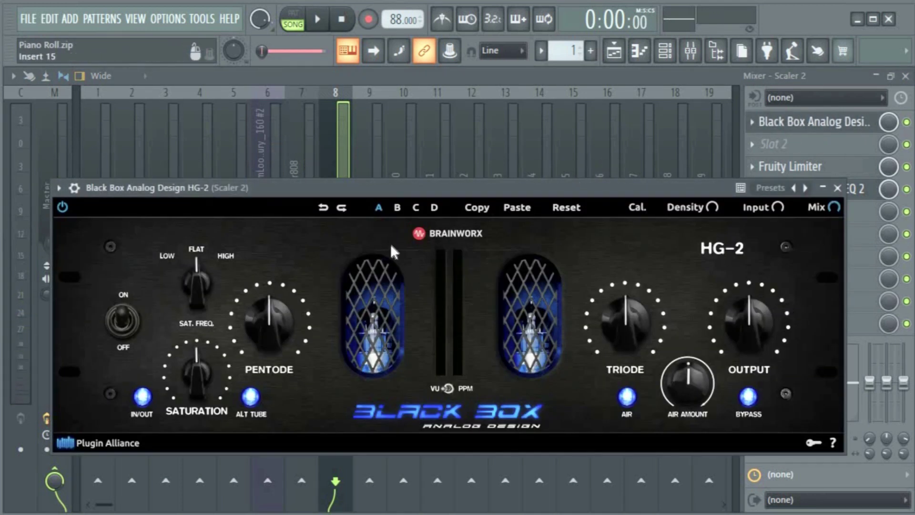
left_click(838, 188)
left_click(799, 192)
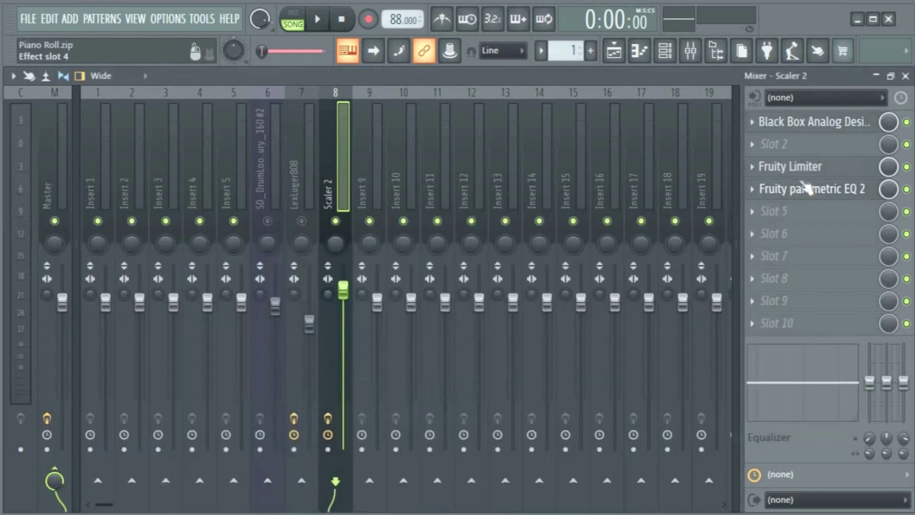
left_click(828, 166)
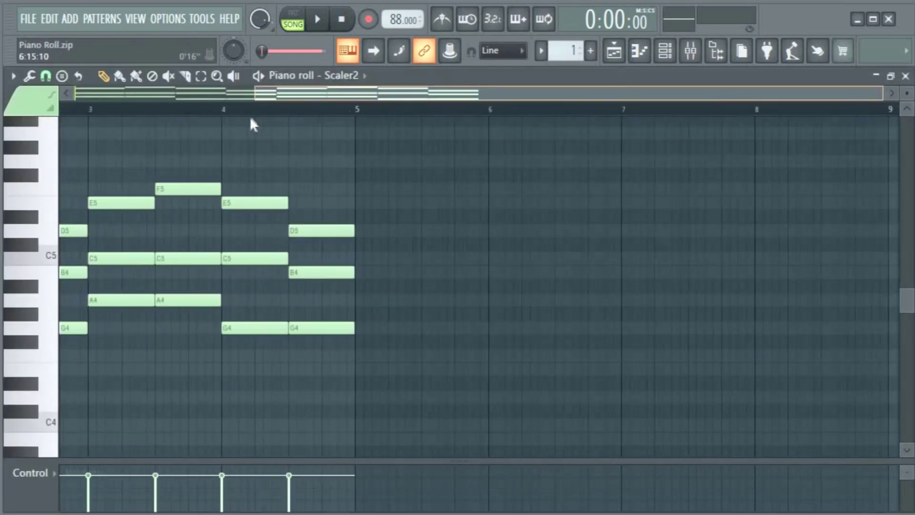
scroll(179, 128, "left", 2)
scroll(86, 143, "left", 2)
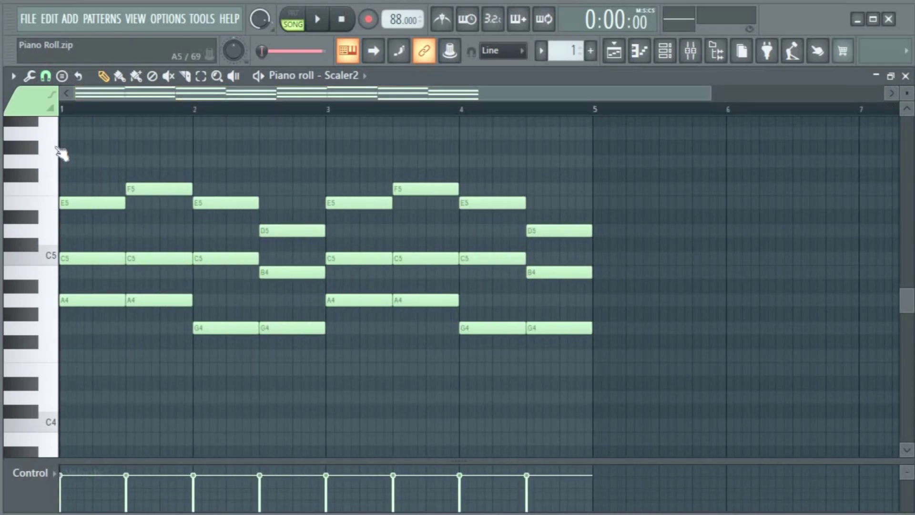
Play the chord pattern from bar 1, stop it, and show the mixer with F9
key("space")
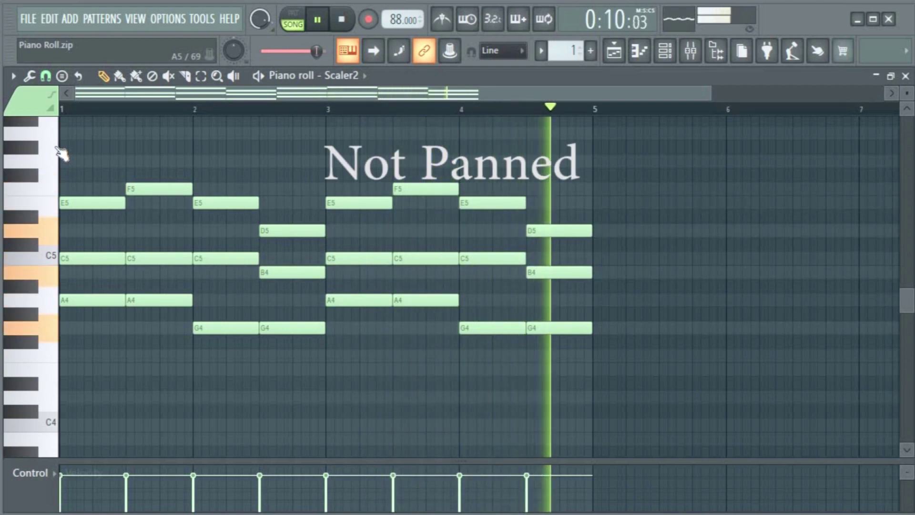
key("space")
key("F9")
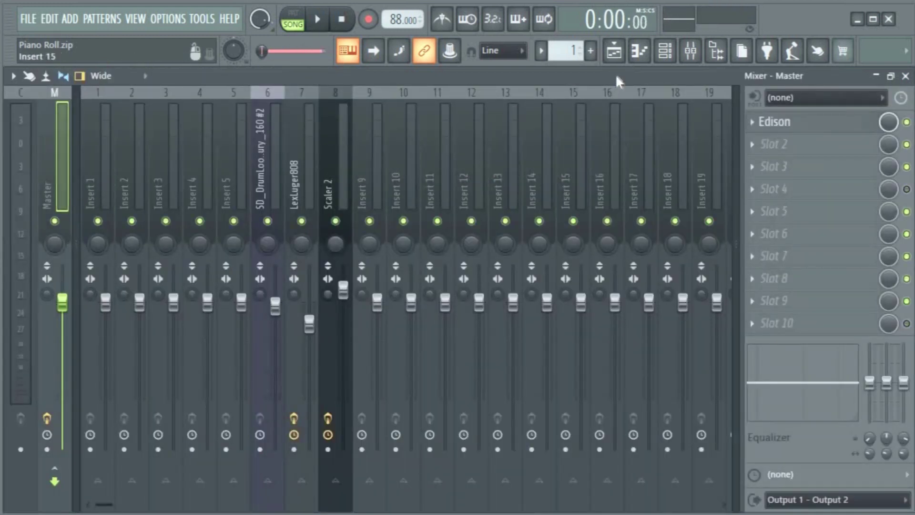
Copy the Scaler2 channel's Pattern 1 chord notes
left_click(614, 50)
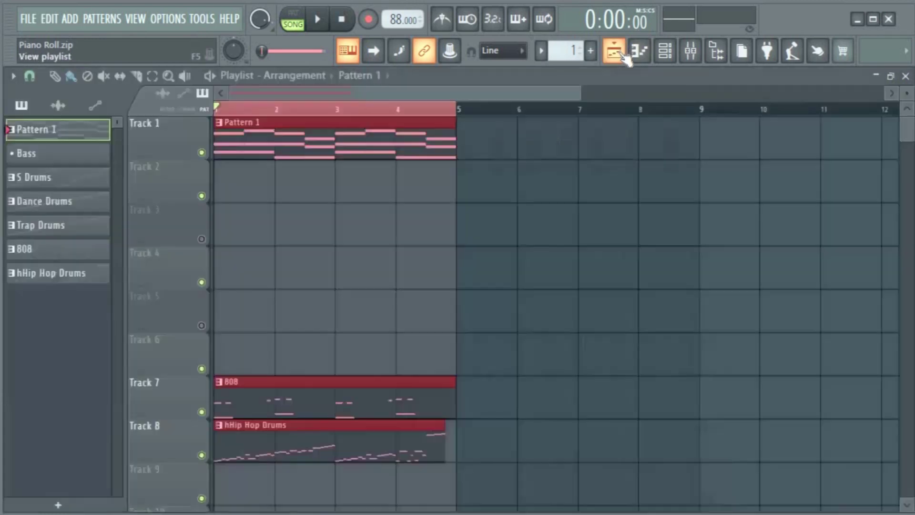
double_click(387, 146)
key("F6")
right_click(364, 192)
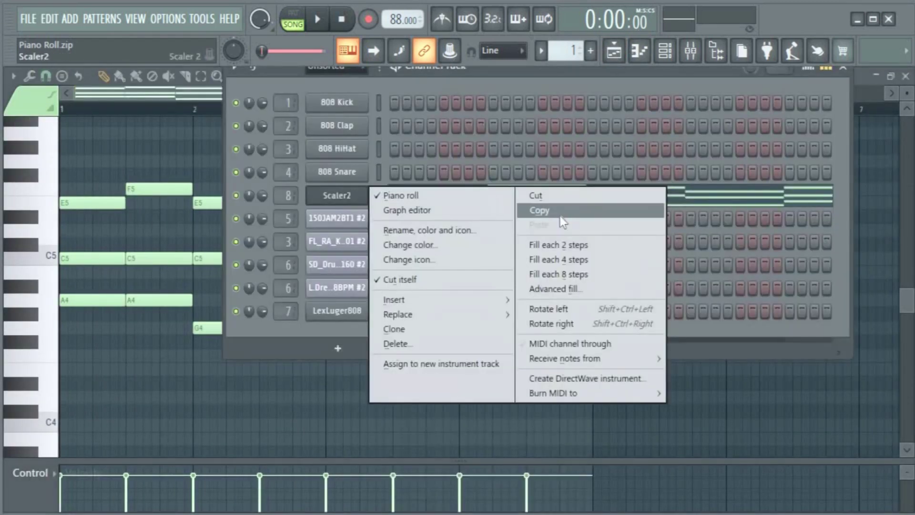
left_click(560, 213)
Add a new FL Keys instrument channel to the channel rack
left_click(334, 351)
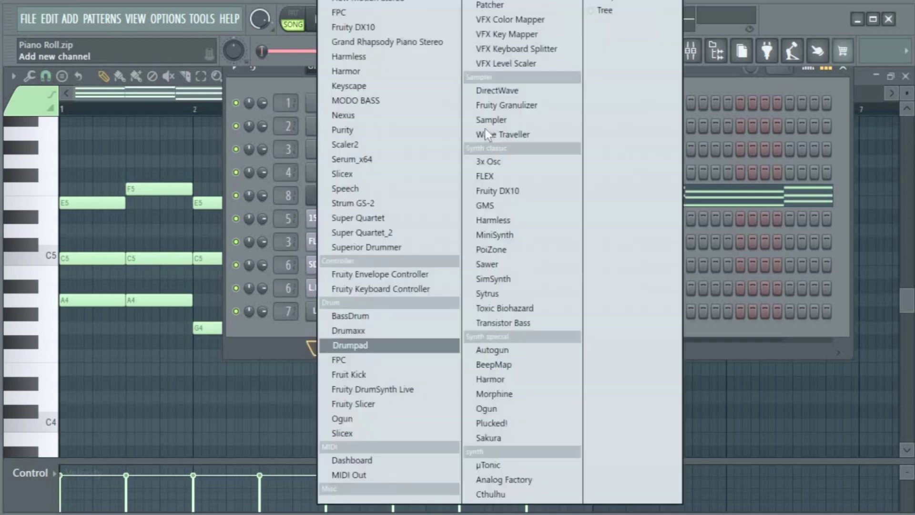
left_click(392, 24)
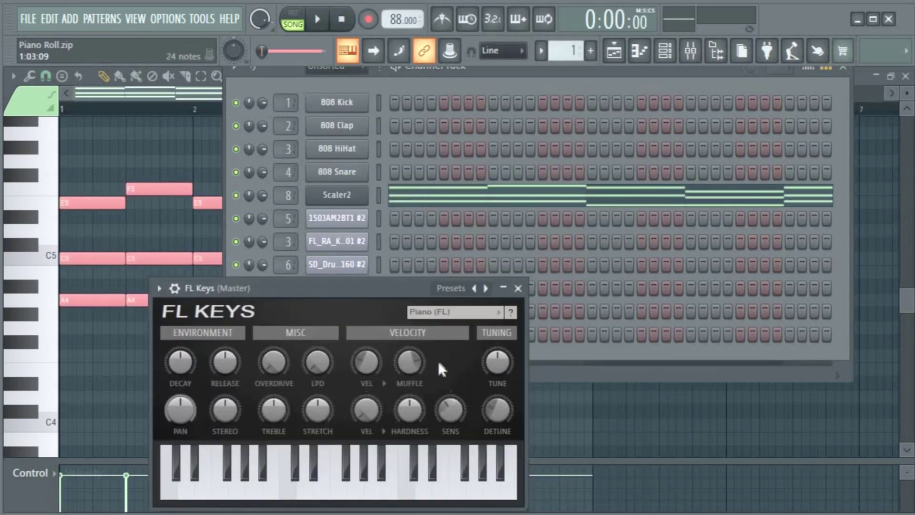
left_click(523, 289)
Mute the lower chord notes and delete the stray F#4 note
right_click(338, 336)
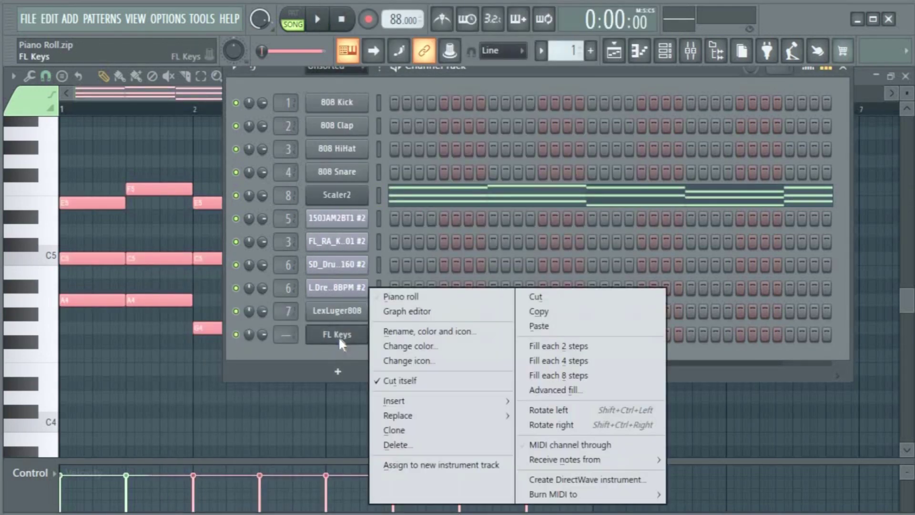
key("F6")
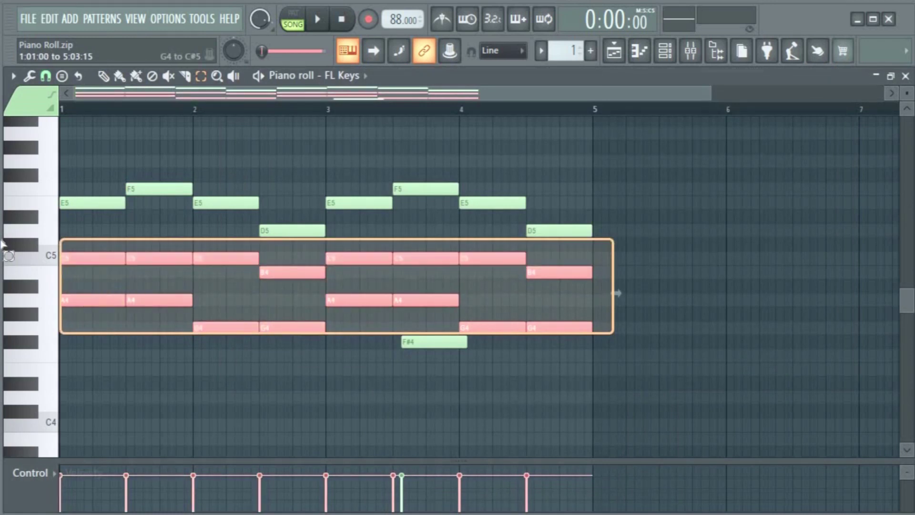
left_click_drag(613, 331, 4, 242)
key("alt+m")
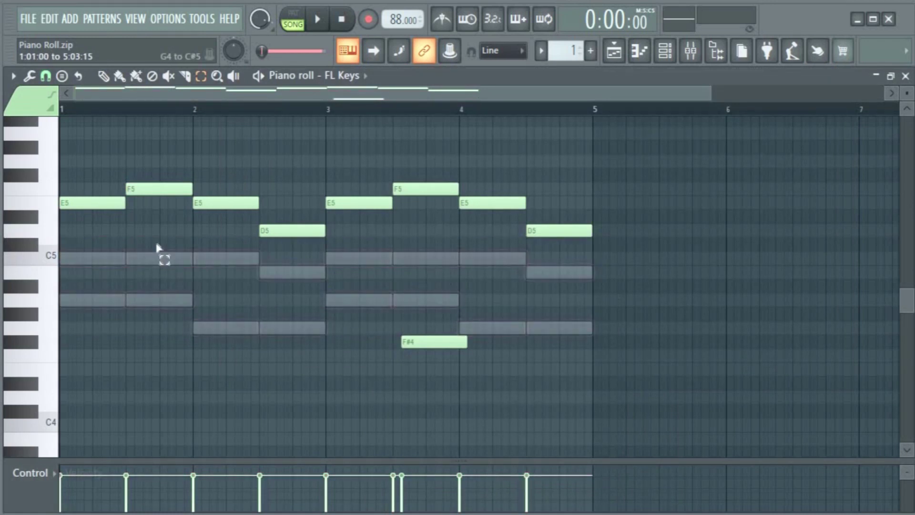
left_click(425, 344, "ctrl")
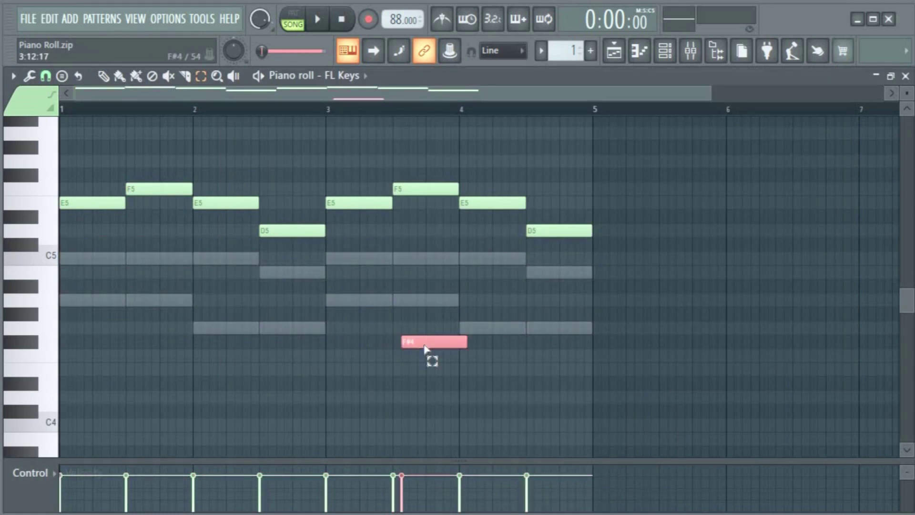
key("Delete")
Chop the top-line notes into longer slices with alternating pan levels
left_click(13, 75)
mouse_move(31, 124)
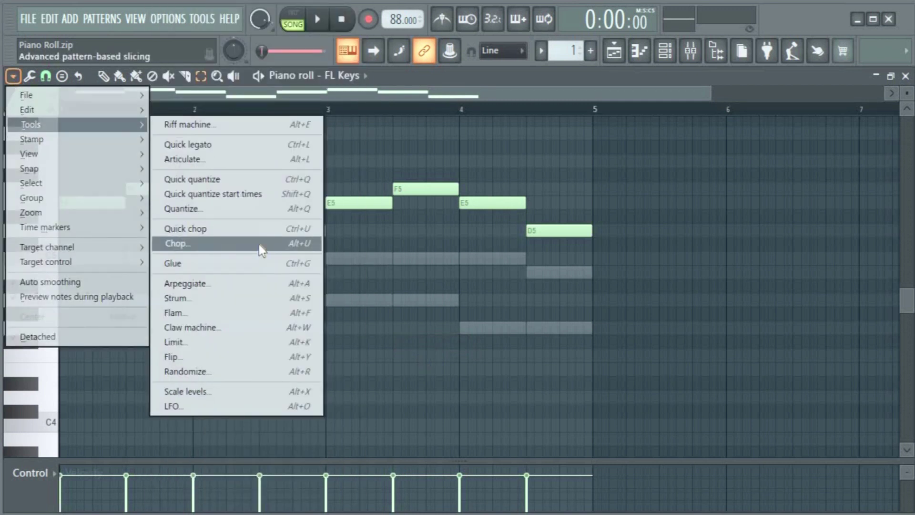
left_click(260, 244)
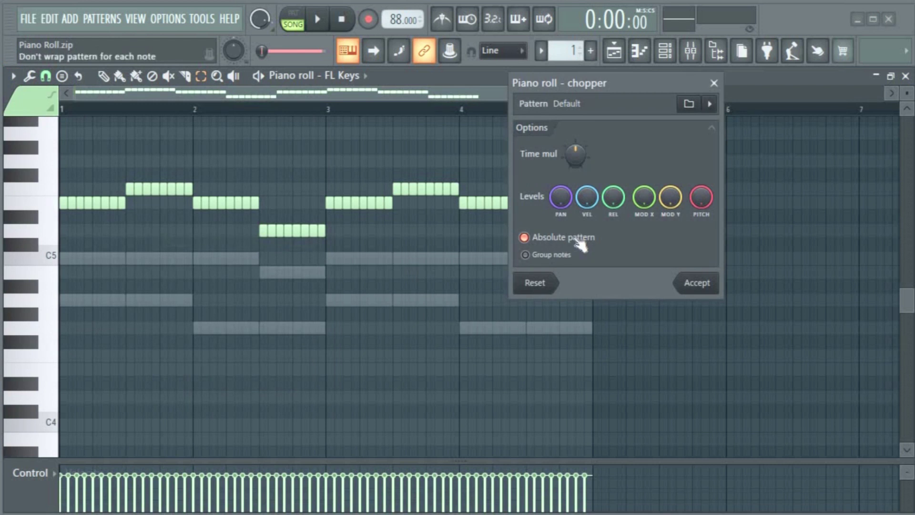
left_click(565, 208)
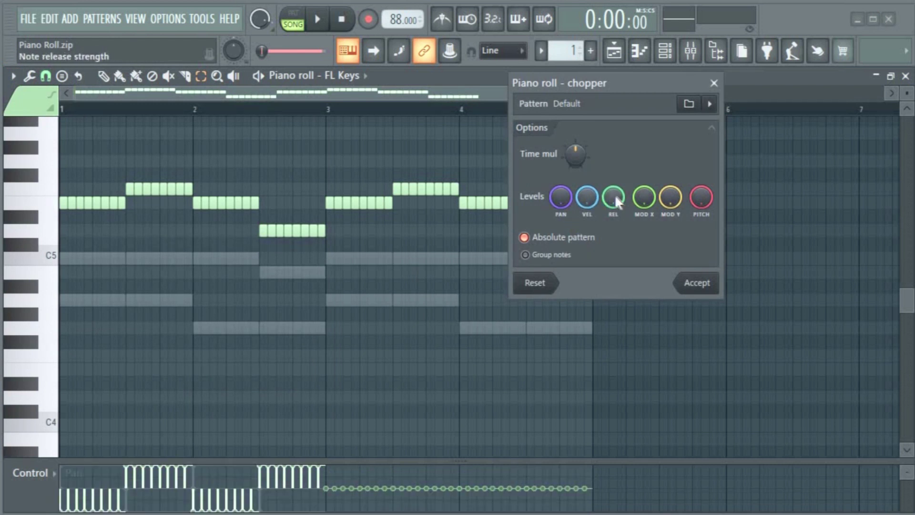
mouse_move(576, 154)
left_mouse_down()
mouse_move(576, 172)
mouse_move(575, 147)
left_mouse_up()
key("Return")
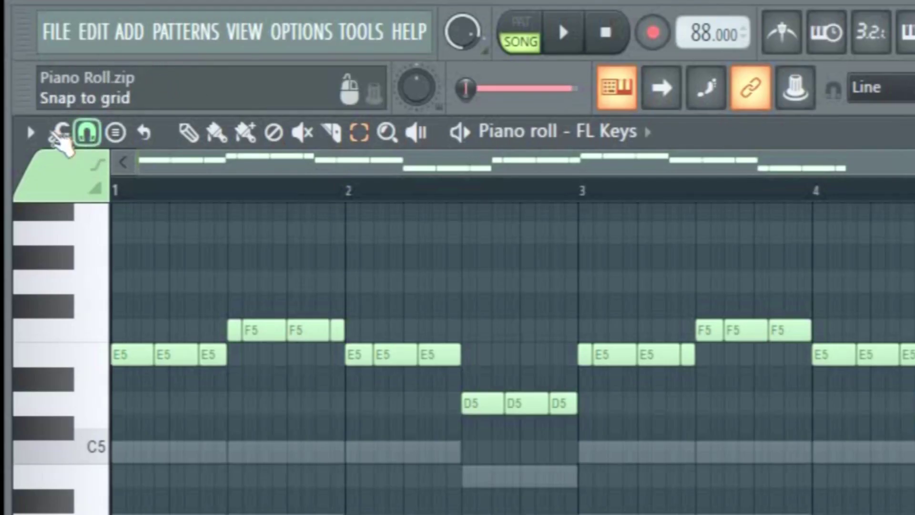
Play the chopped, panned pattern and inspect an F5 slice's properties
left_click(13, 75)
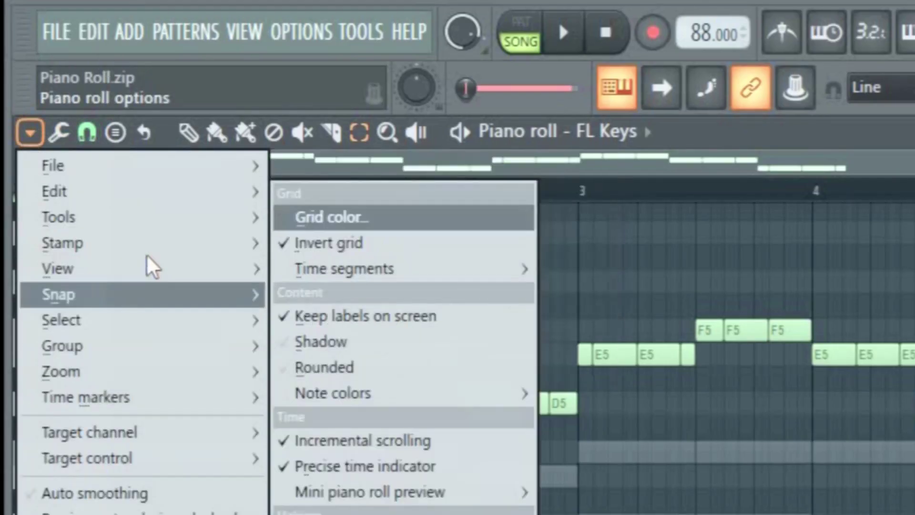
mouse_move(31, 125)
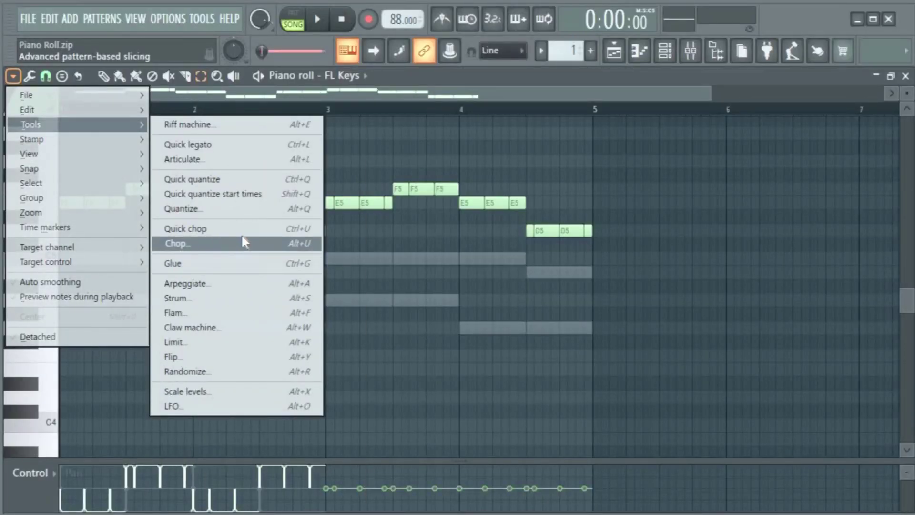
key("space")
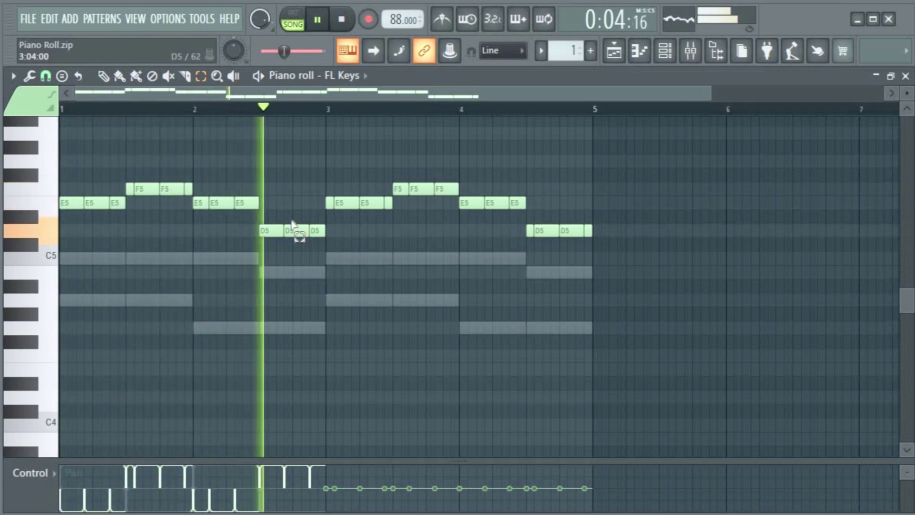
double_click(317, 235)
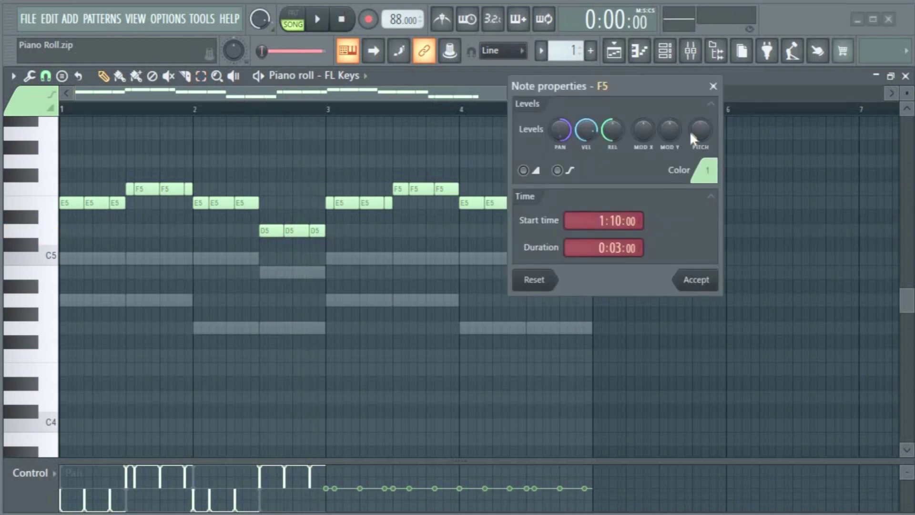
left_click(687, 279)
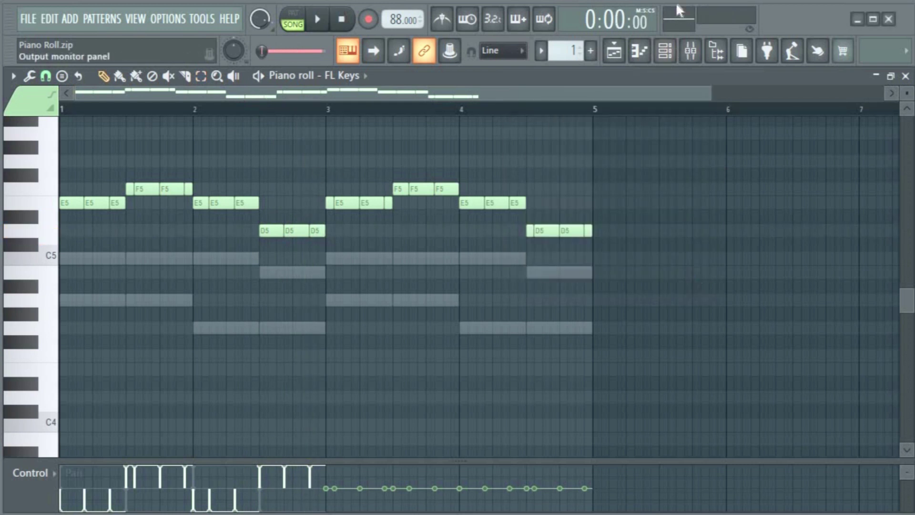
left_click(664, 50)
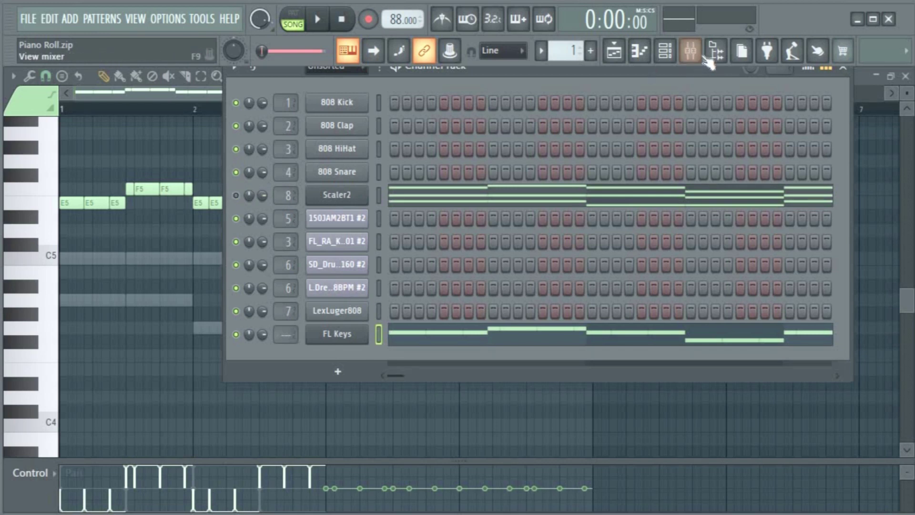
left_click(689, 51)
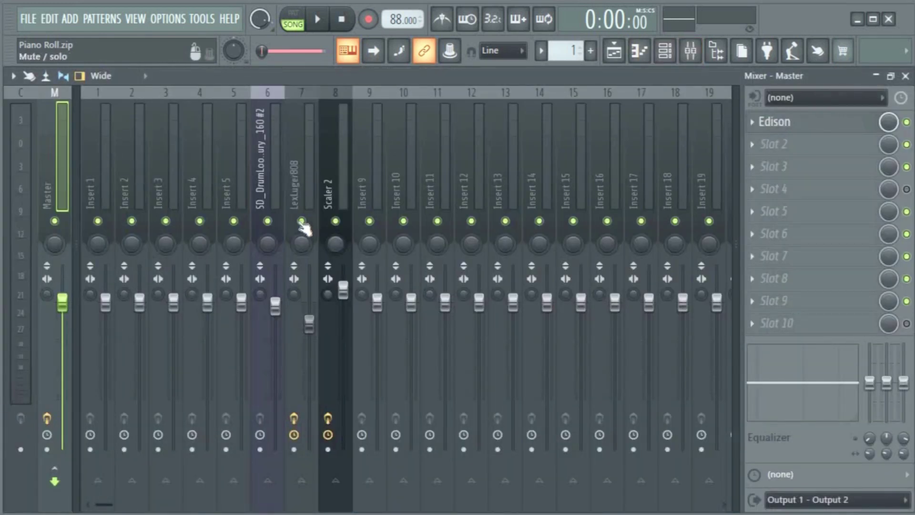
left_click(664, 50)
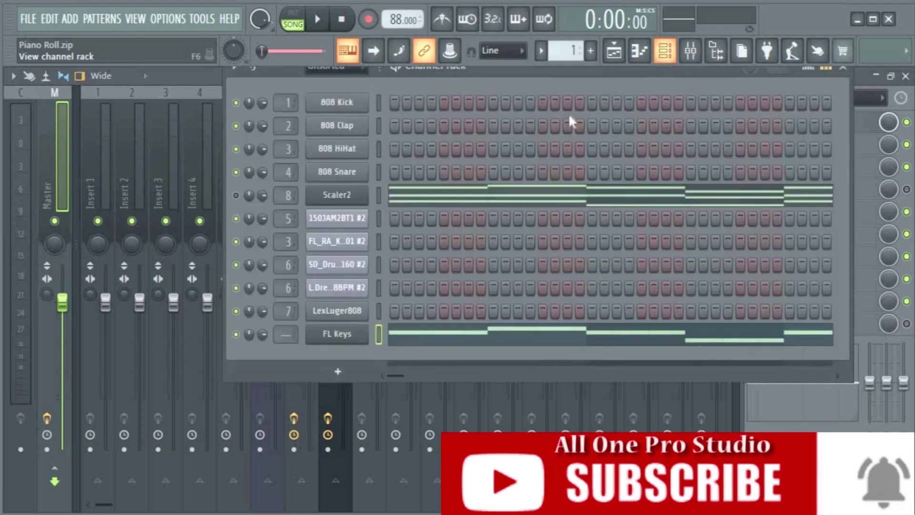
left_click(406, 336)
key("space")
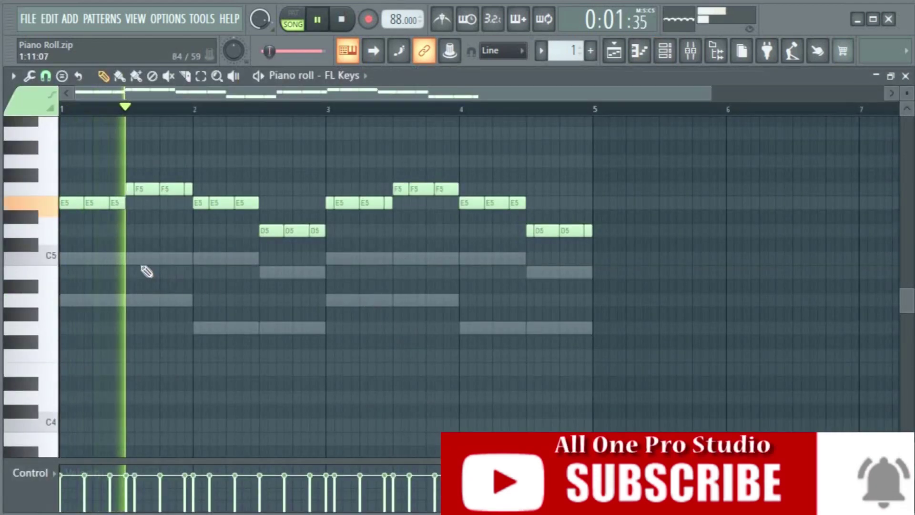
key("space")
scroll(383, 90, "up", 2)
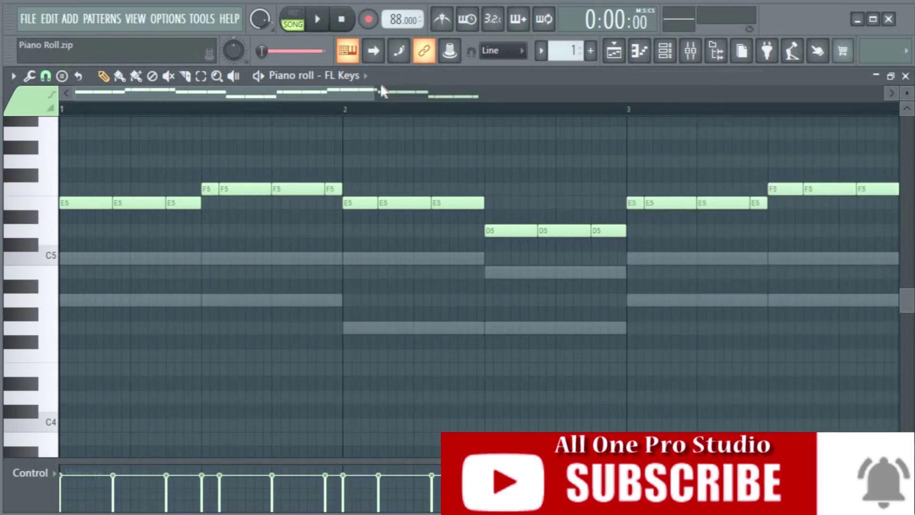
scroll(368, 116, "down", 2)
left_click(368, 111)
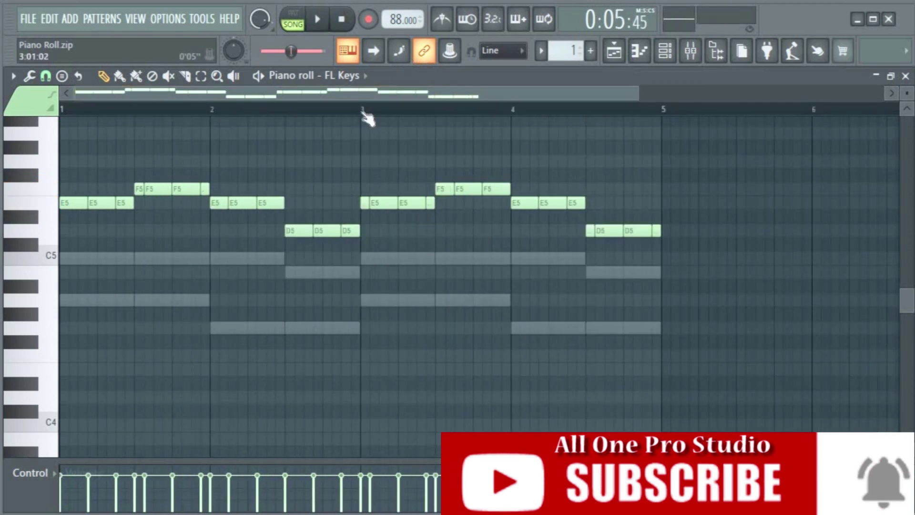
key("space")
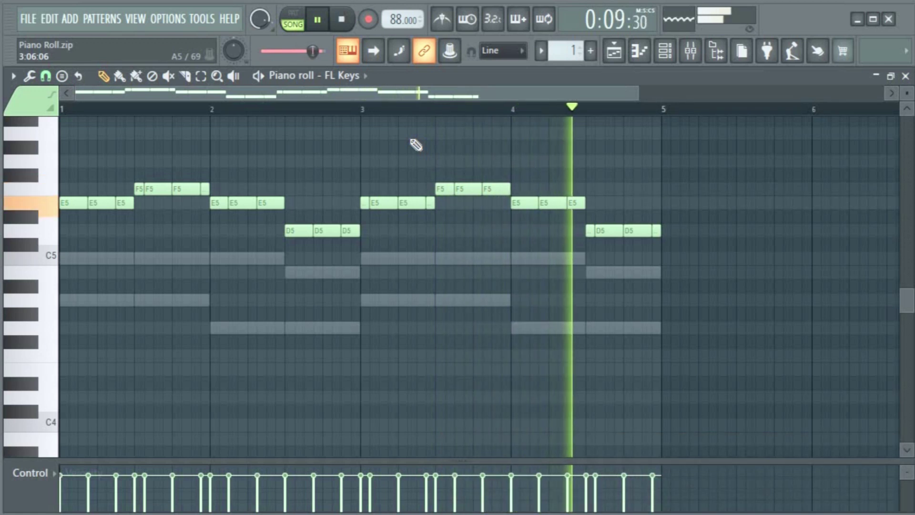
key("space")
scroll(178, 198, "up", 2)
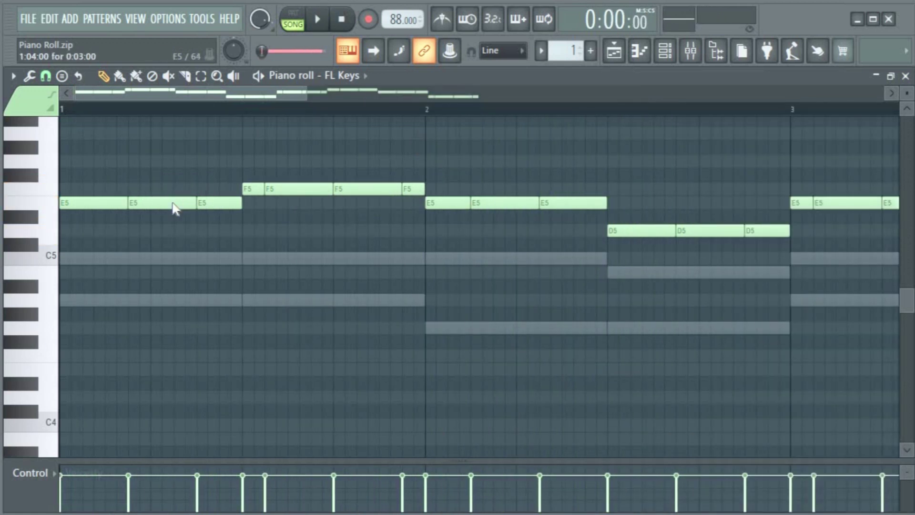
Confirm the first E5 note's properties and pan an F5 note fully left
double_click(177, 203)
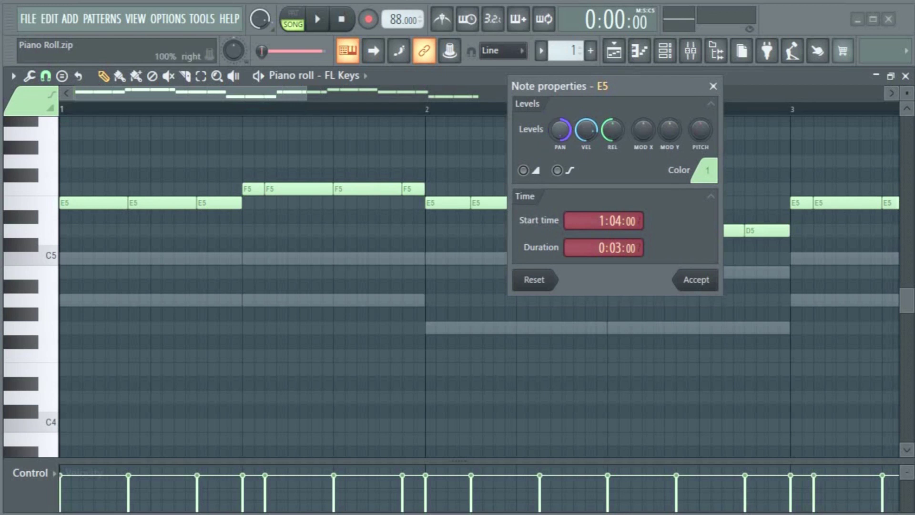
left_click(697, 279)
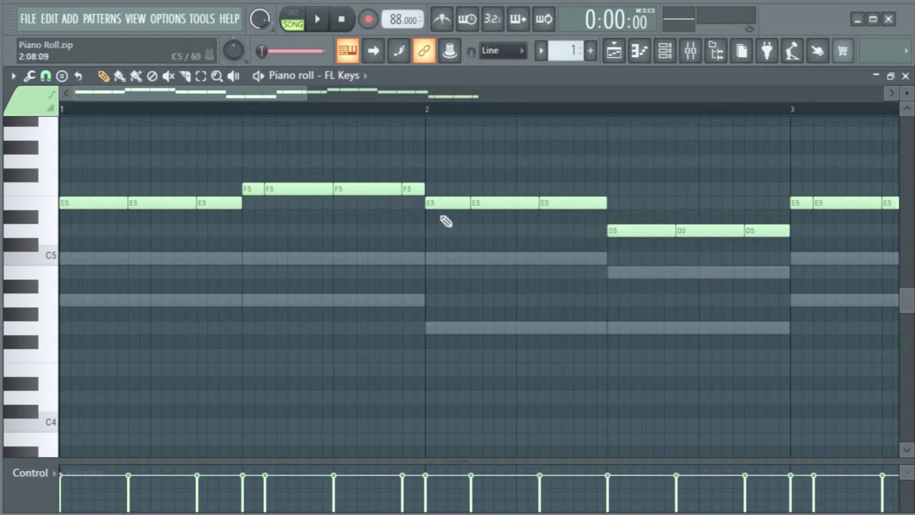
double_click(357, 191)
left_click_drag(560, 130, 560, 143)
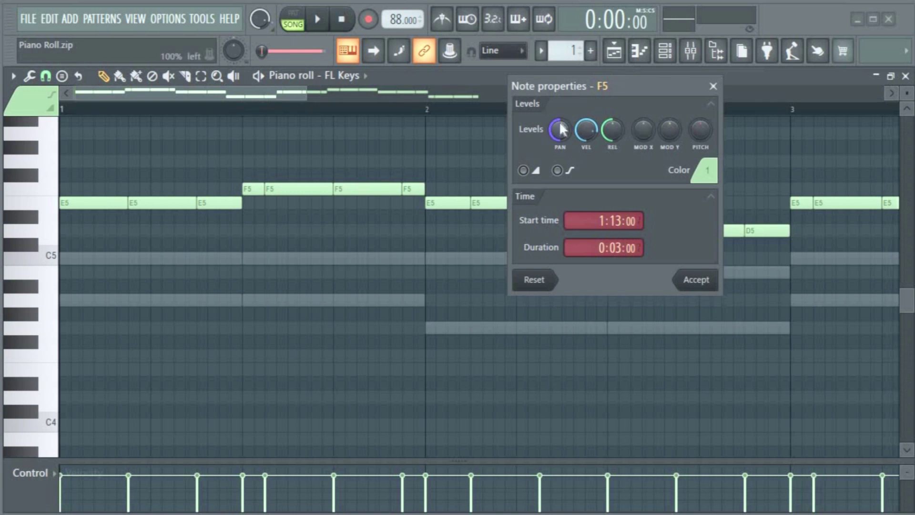
key("Return")
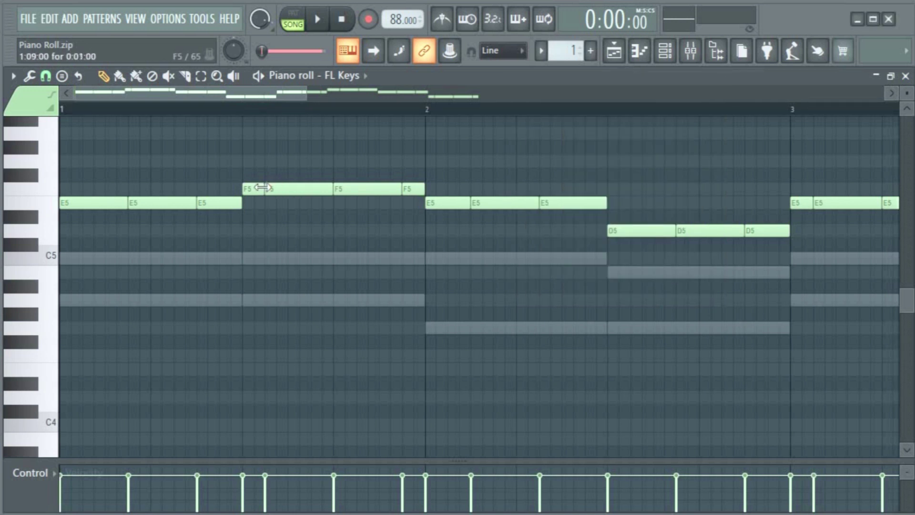
Return the first F5 note's pan to centre and pan the bar-2 E5 note right
double_click(254, 188)
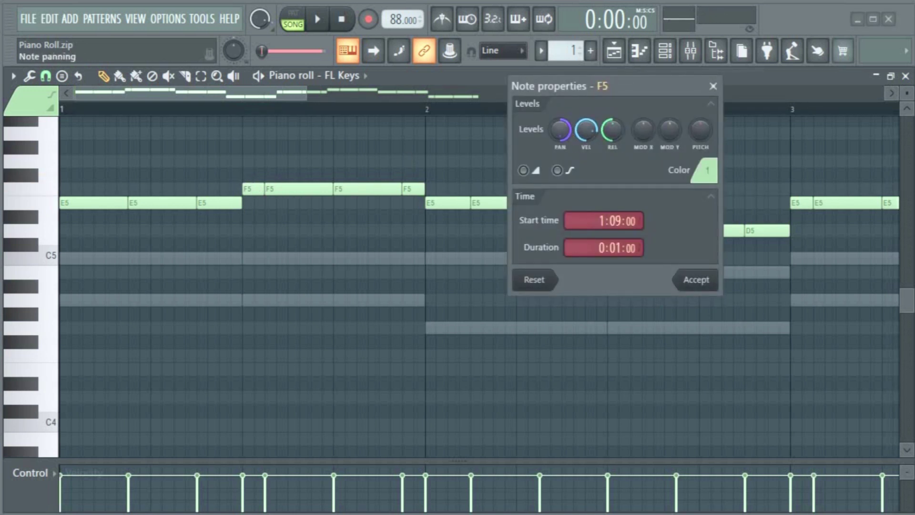
left_click_drag(560, 130, 559, 121)
left_click(697, 279)
double_click(500, 202)
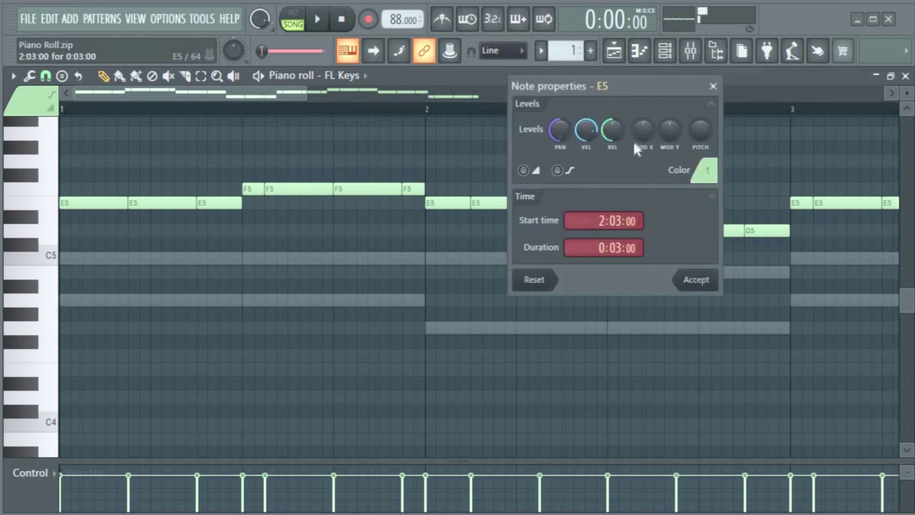
left_click_drag(560, 130, 559, 115)
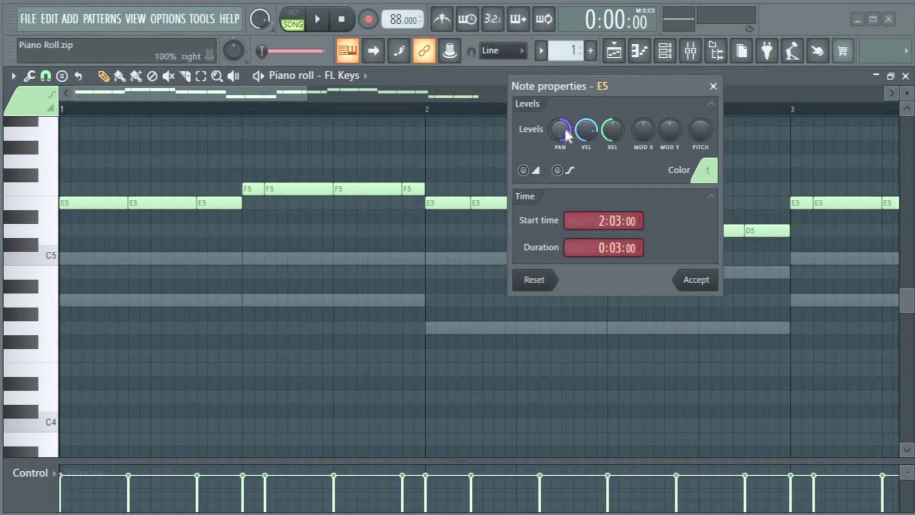
left_click(697, 280)
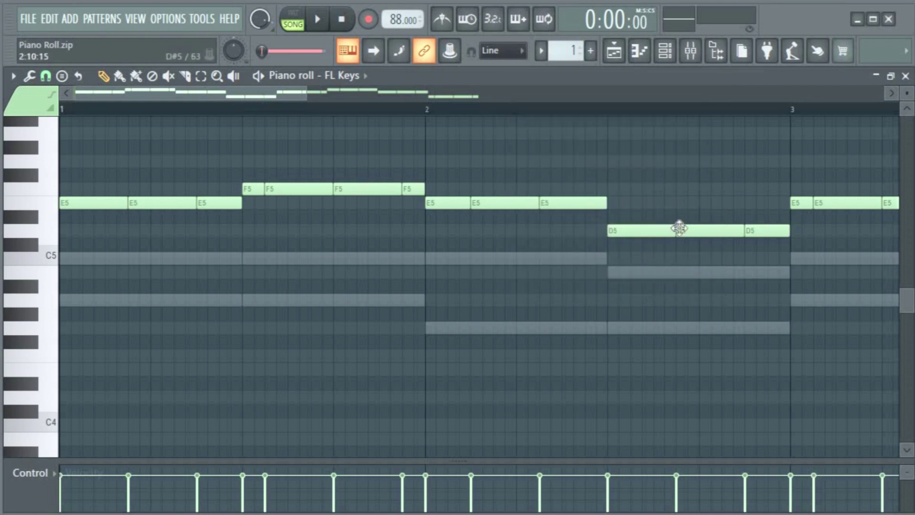
Pan the D5 note left, then play the pattern to hear the panning
double_click(708, 230)
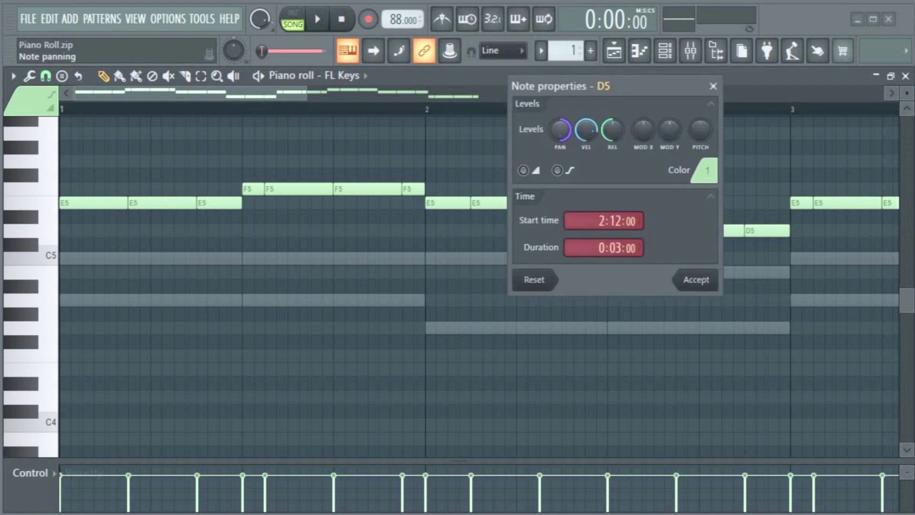
left_click_drag(559, 129, 560, 140)
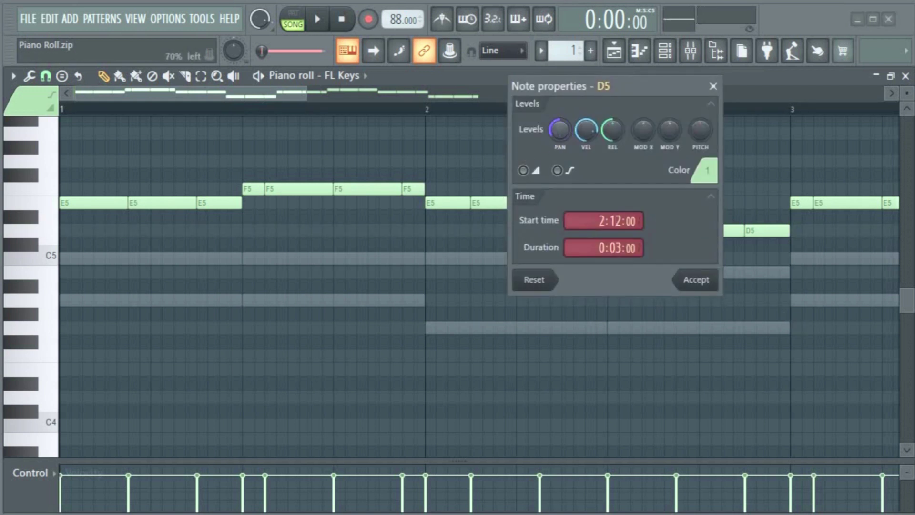
left_click(697, 281)
key("space")
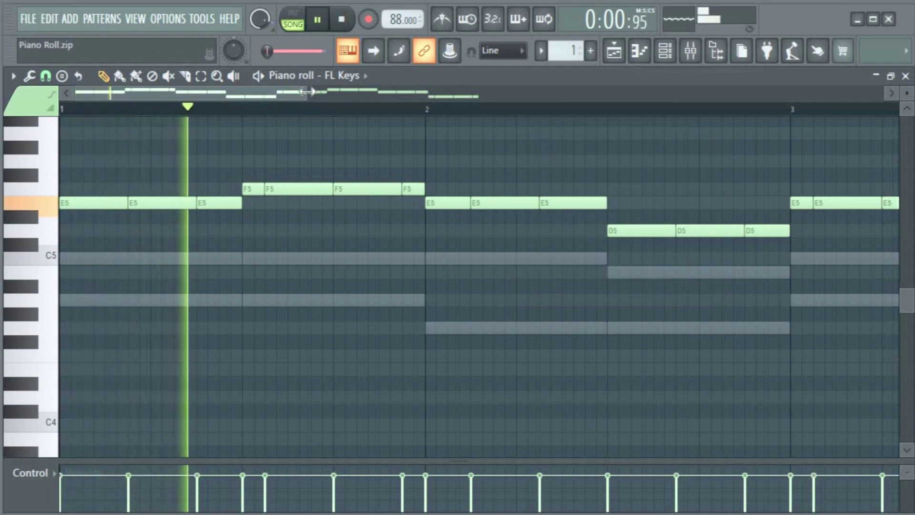
scroll(419, 142, "down", 2)
scroll(420, 142, "down", 1)
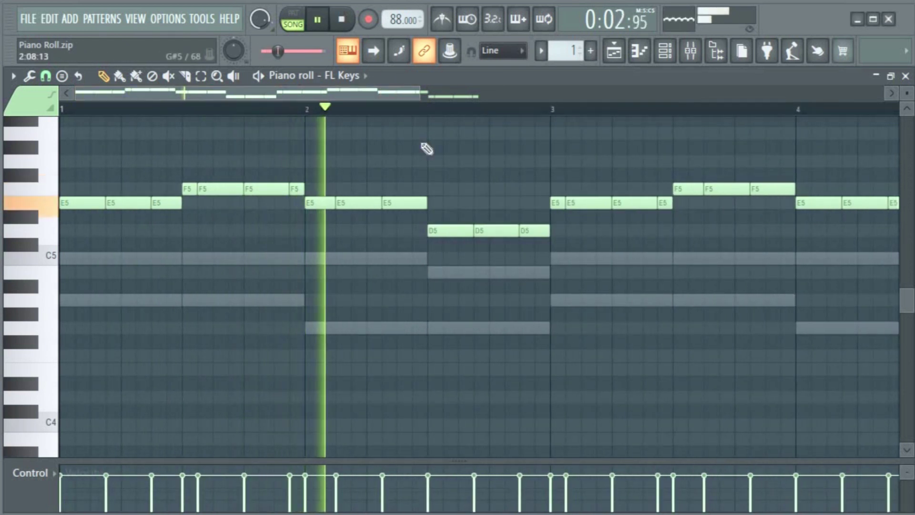
key("space")
key("space")
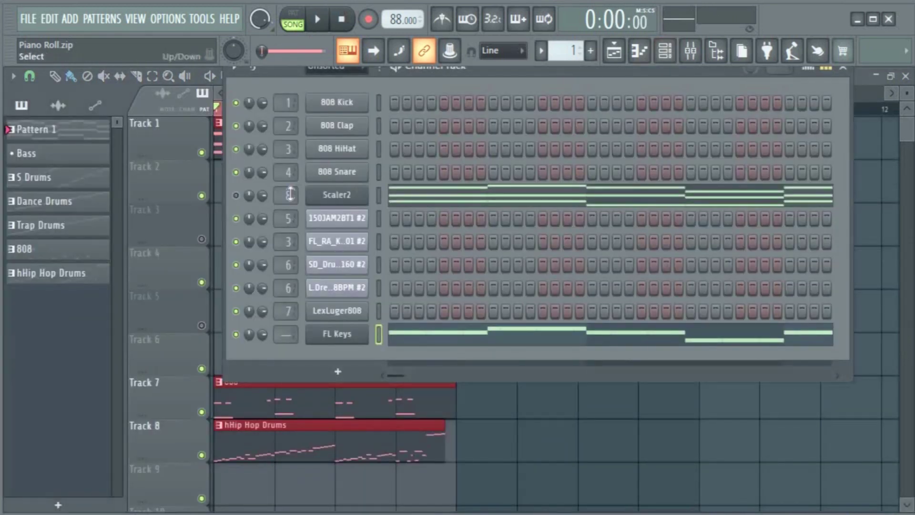
left_click(336, 334)
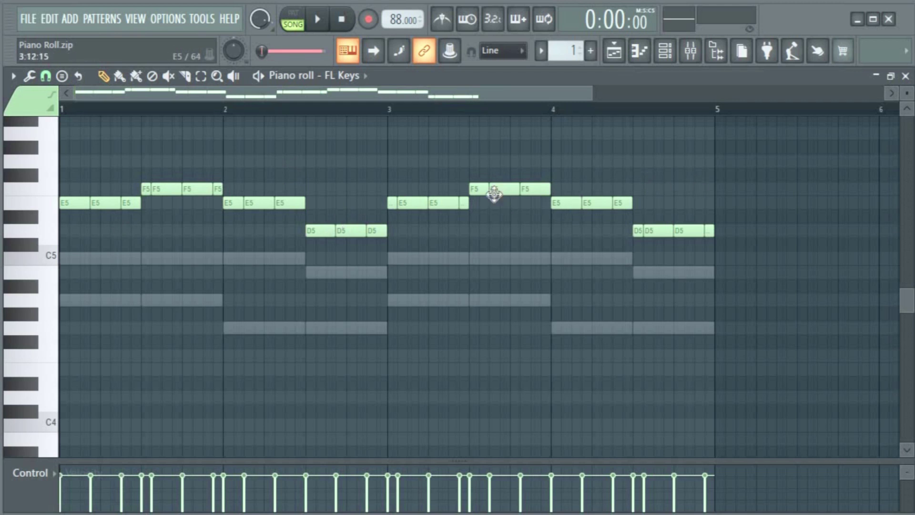
key("space")
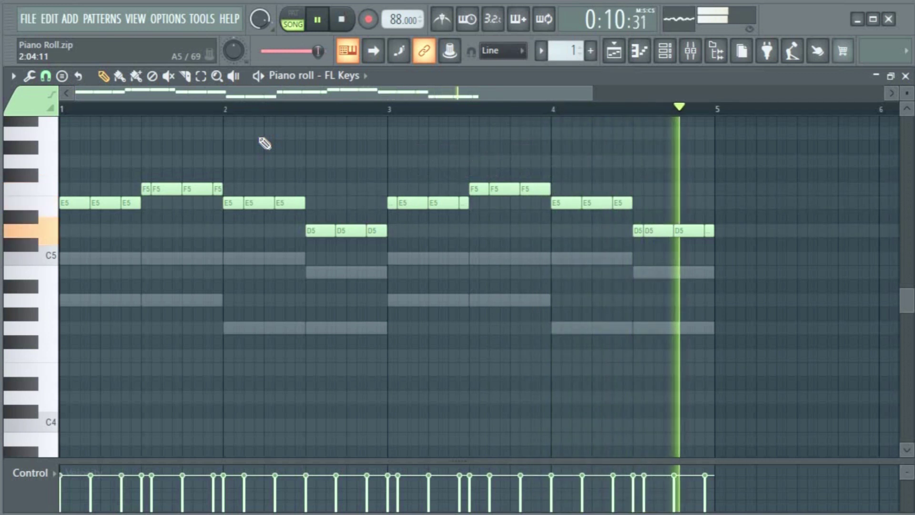
key("space")
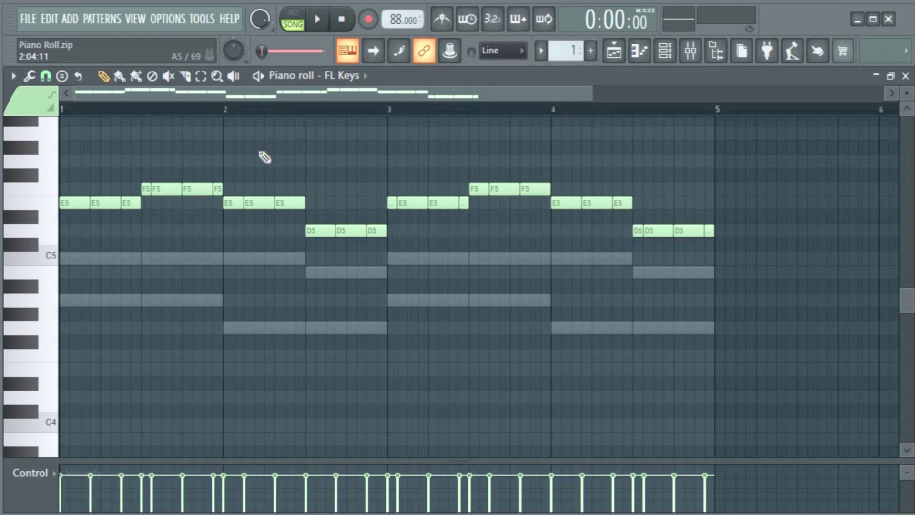
scroll(715, 233, "down", 1)
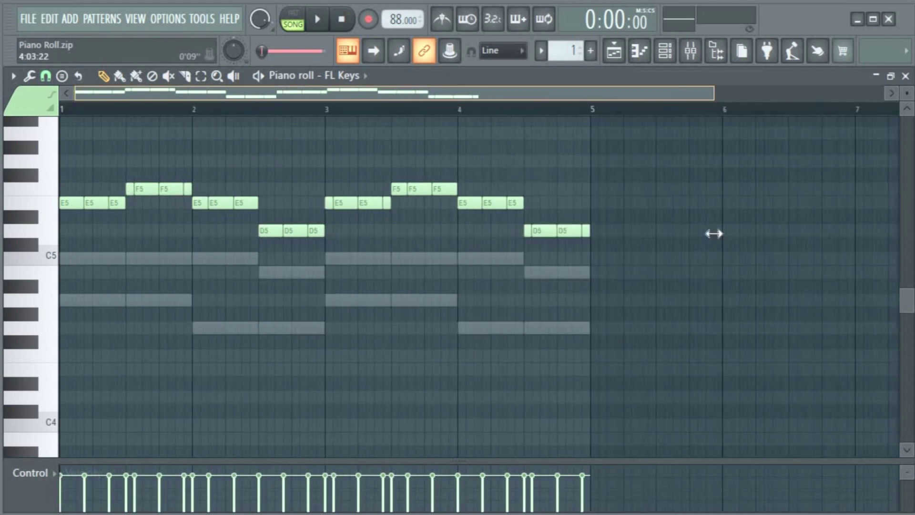
scroll(613, 211, "up", 1)
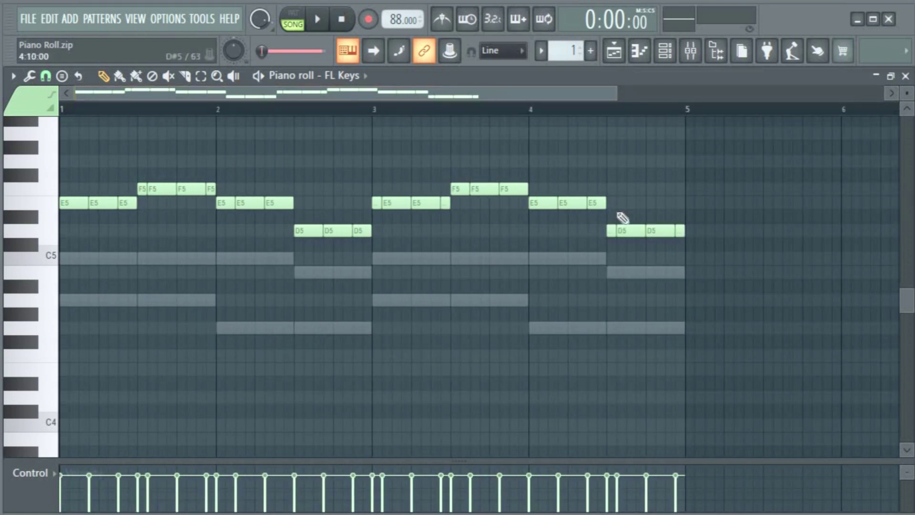